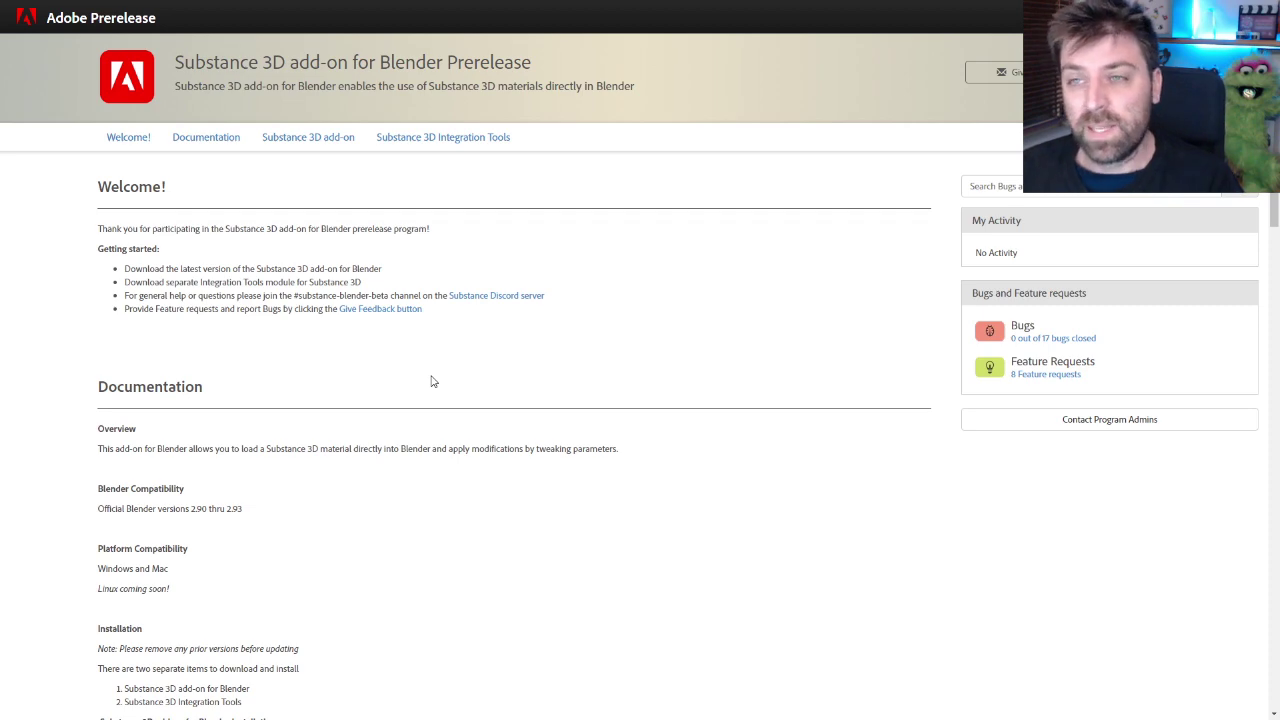
# - Scroll the Adobe Prerelease page down to the Substance 3D add-on and Integration Tools downloads
pyautogui.scroll(-8, 432, 381)
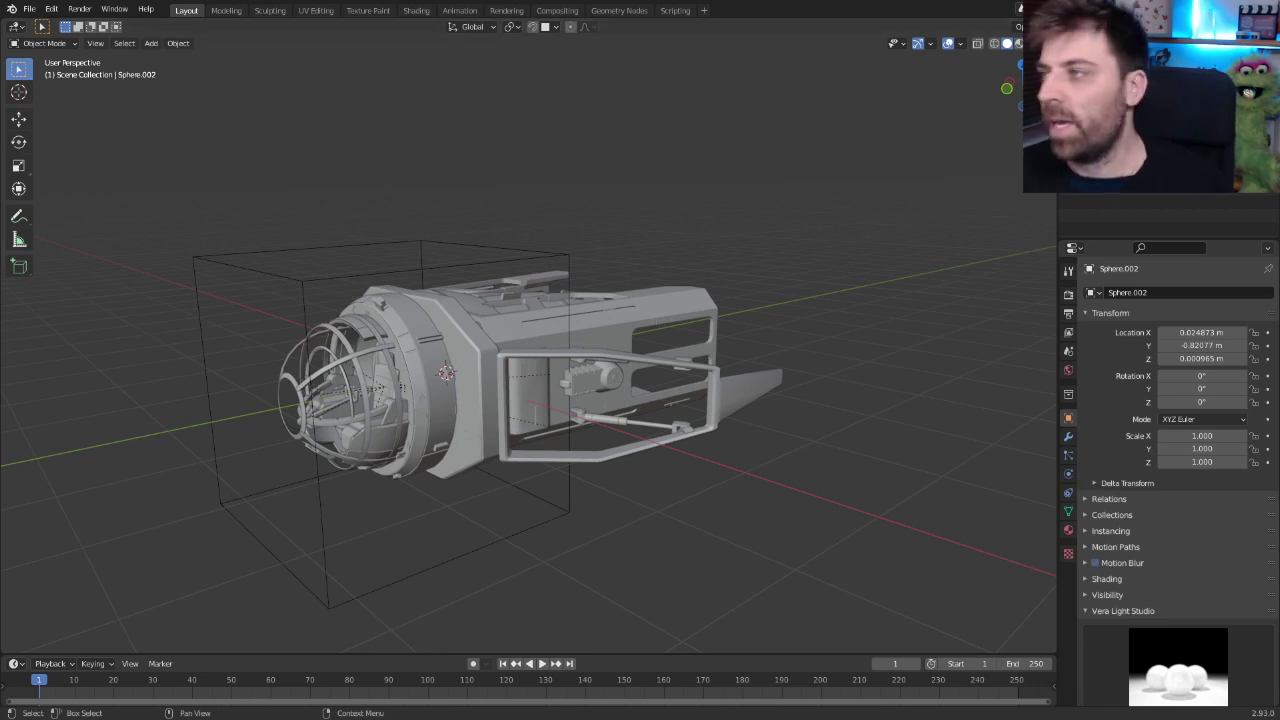
# - Show the ship in Material Preview, orbited and zoomed in, with the sidebar open
pyautogui.press('z')
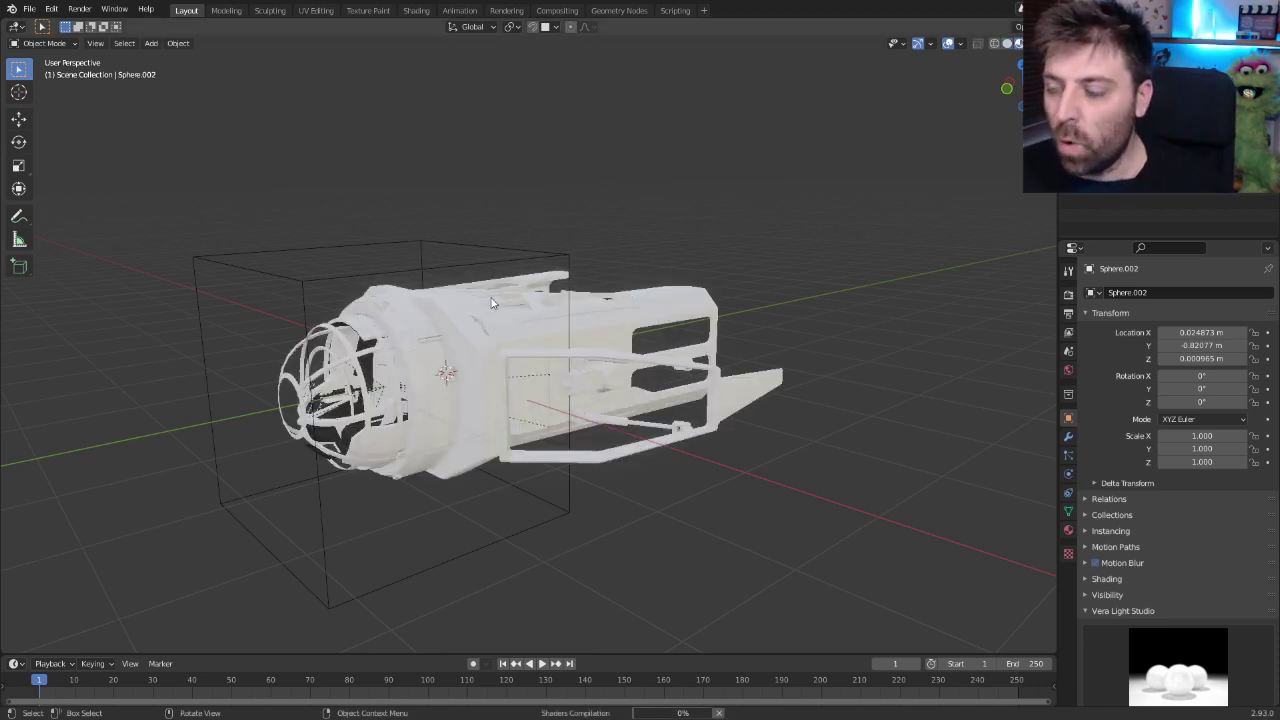
pyautogui.moveTo(494, 316); pyautogui.dragTo(575, 270, button='middle')
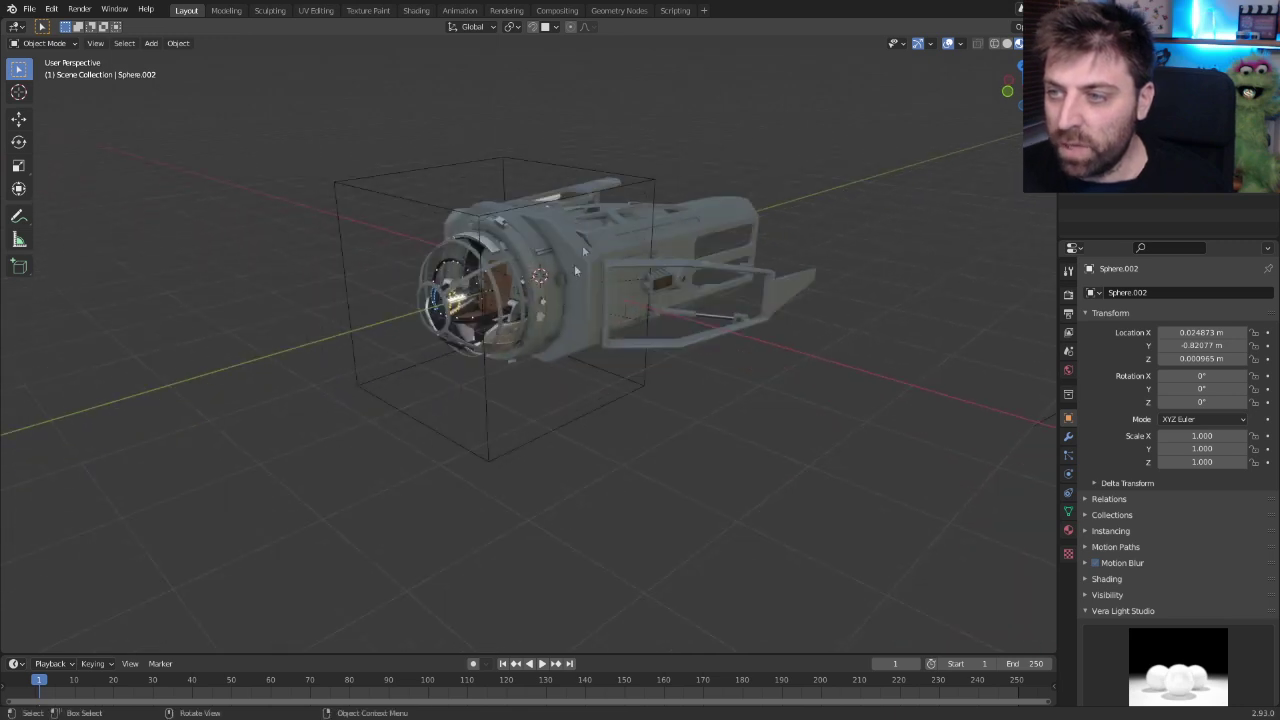
pyautogui.scroll(3, 574, 264)
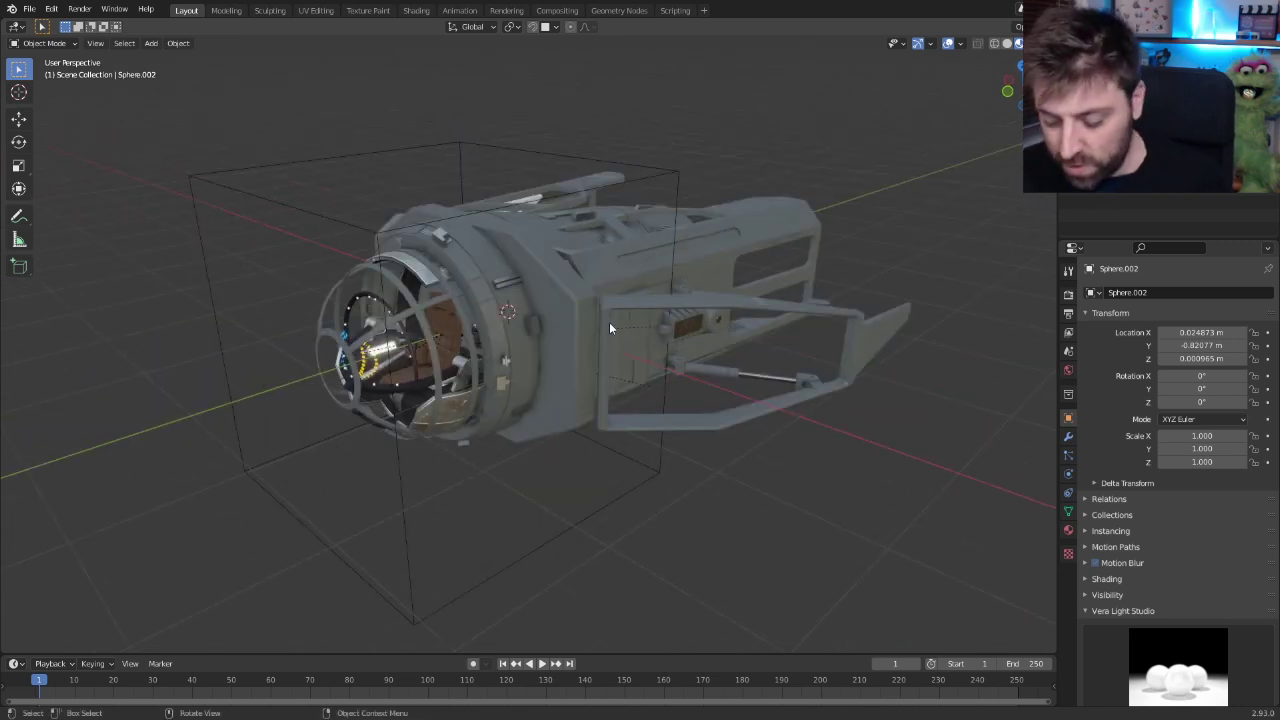
pyautogui.press('n')
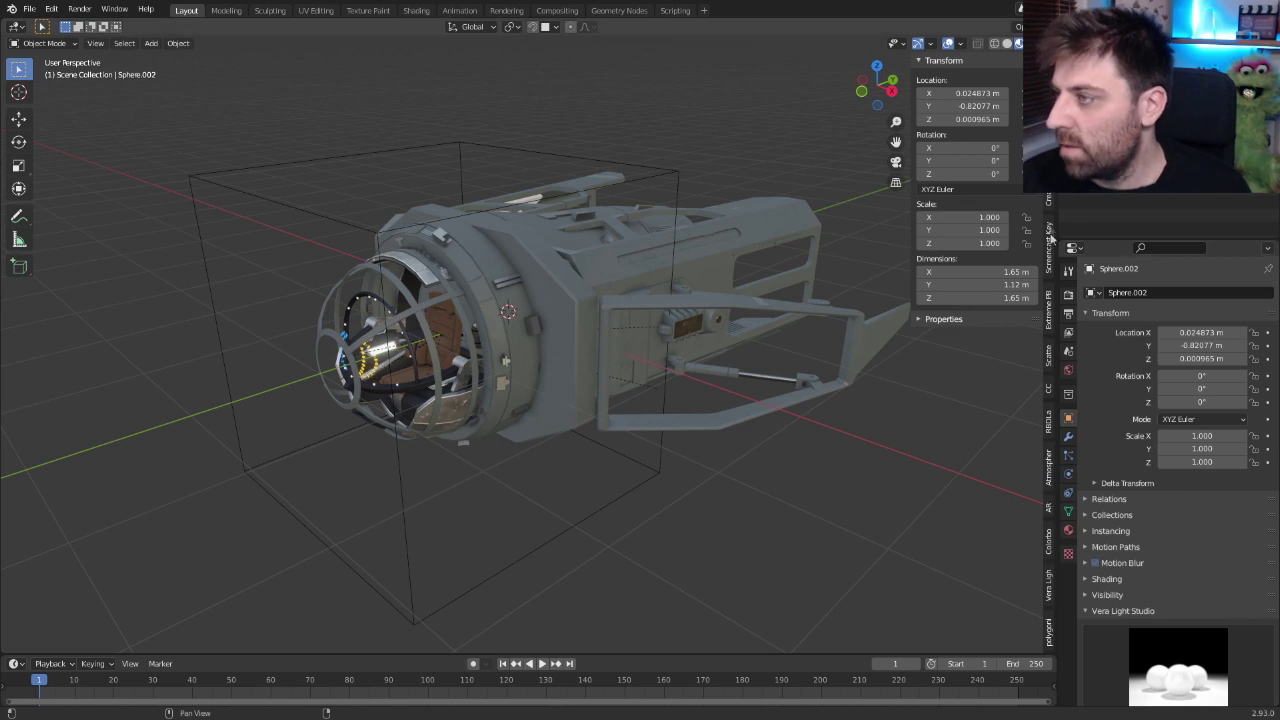
# - Open the Extreme PBR library and browse its categories, keeping Asphalt
pyautogui.click(1048, 310)
pyautogui.click(980, 96)
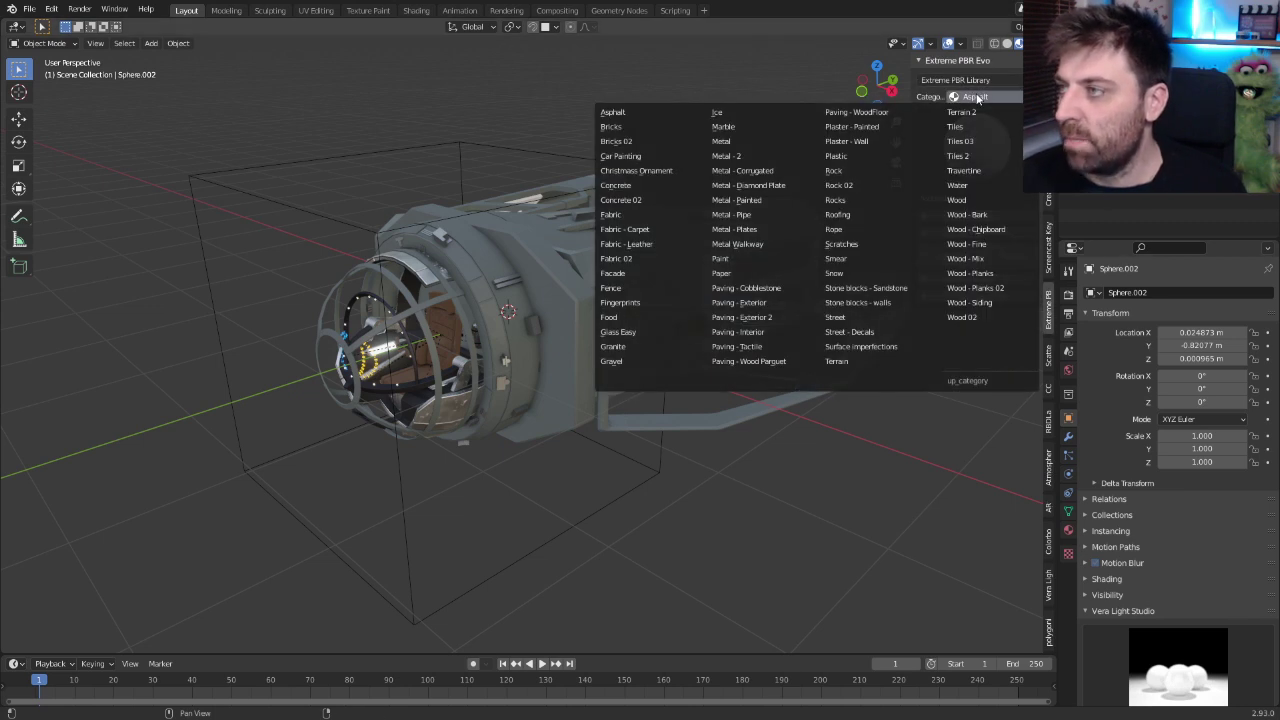
pyautogui.click(980, 96)
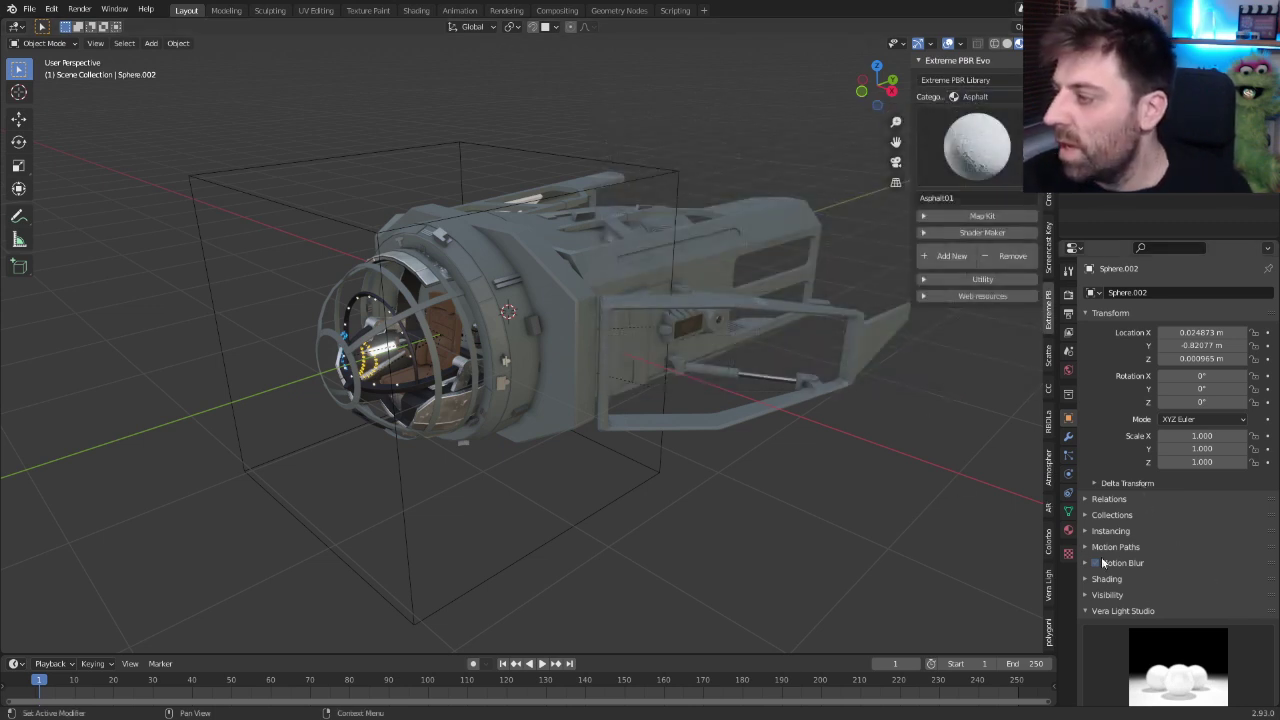
# - Summon a Materialiq material for the ship part from the Stone / Rock / Marble category
pyautogui.click(1069, 530)
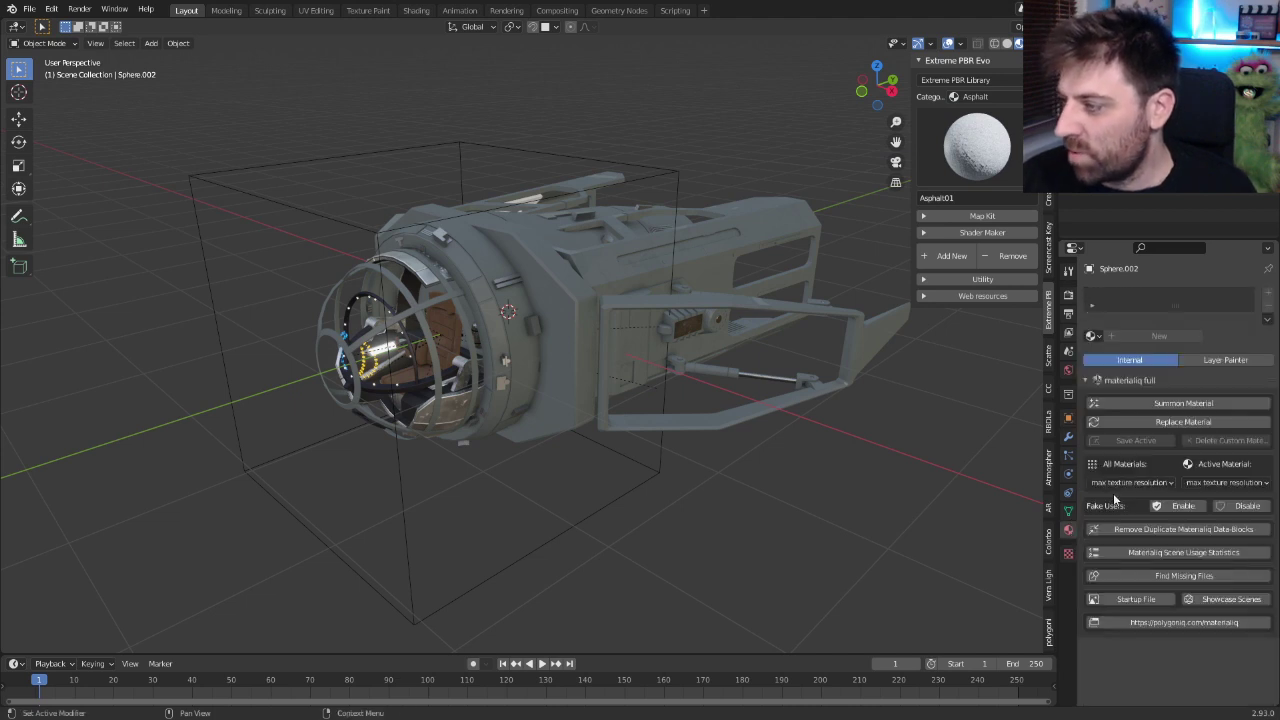
pyautogui.click(1128, 403)
pyautogui.click(1137, 434)
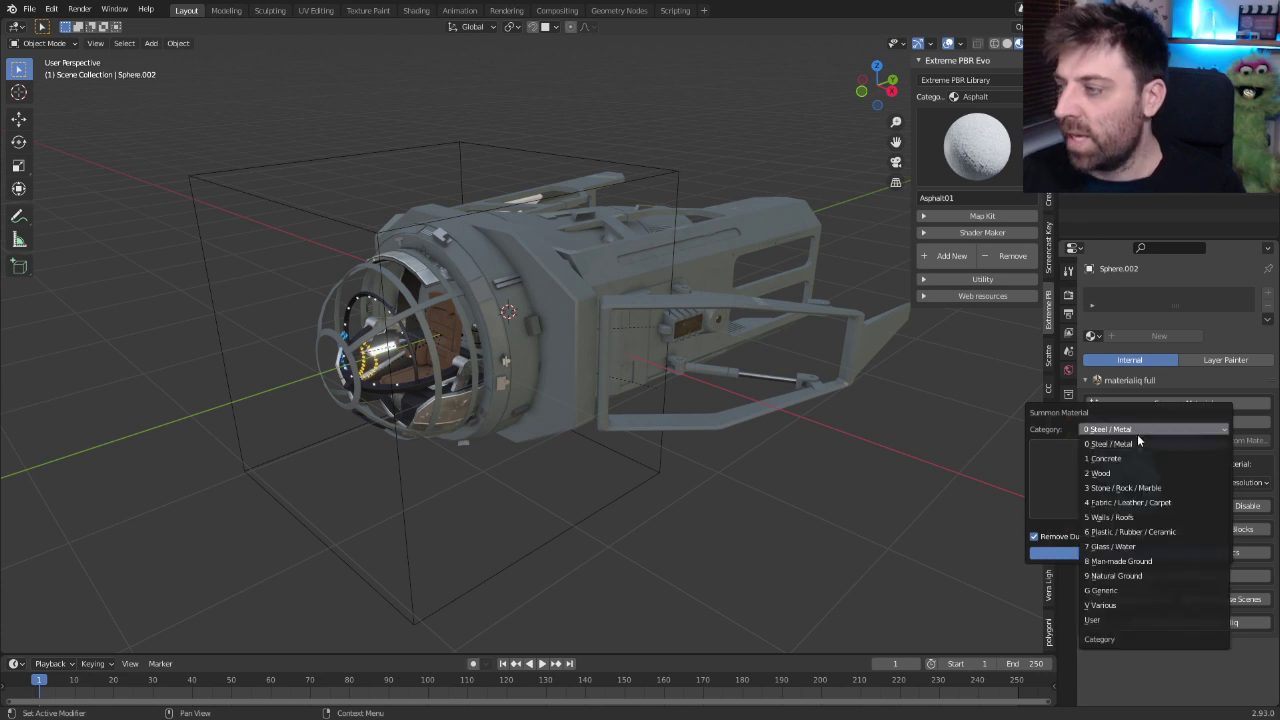
pyautogui.click(1122, 487)
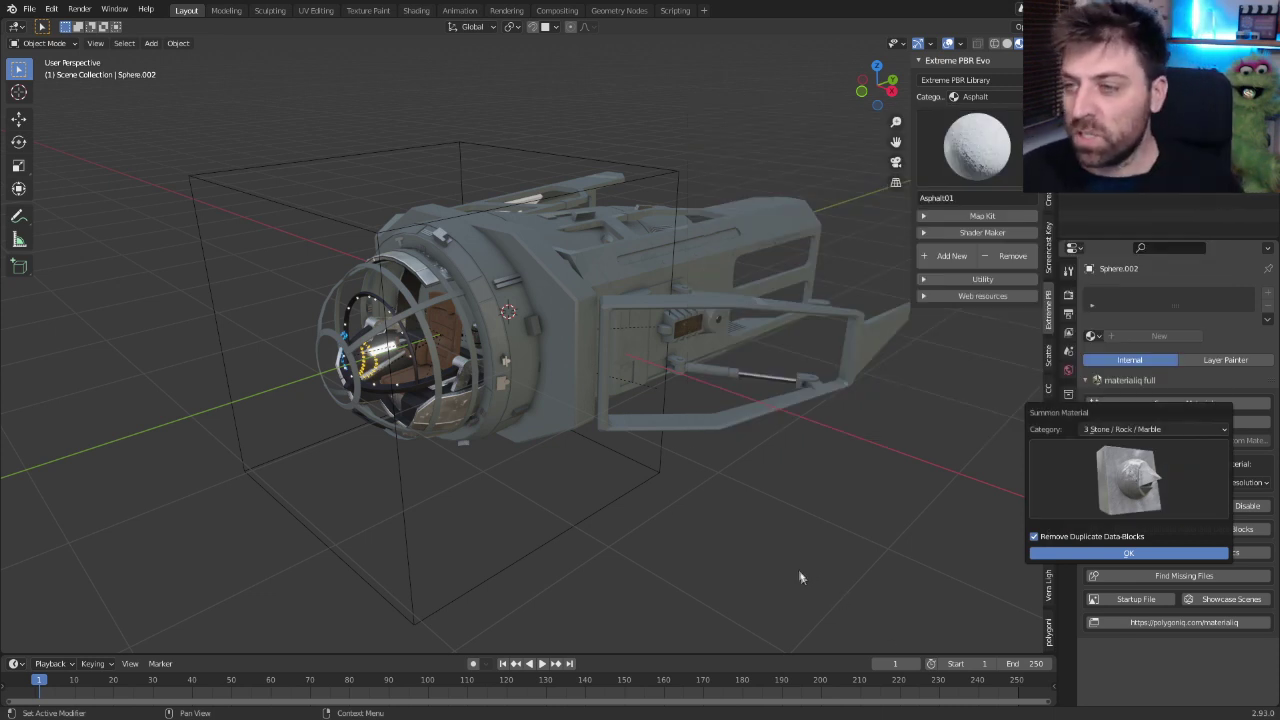
# - Install and enable the Substance3DinBlender-win32-0.11.8.zip add-on from Downloads
pyautogui.click(51, 9)
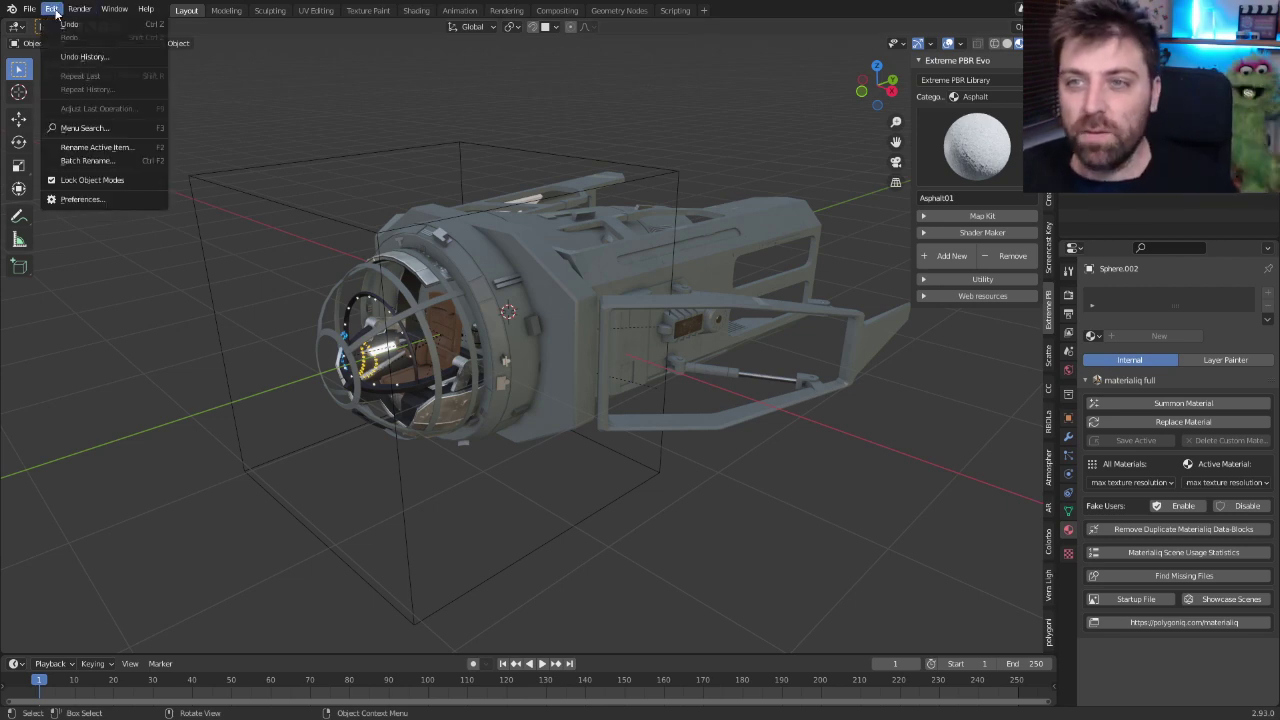
pyautogui.click(80, 204)
pyautogui.click(345, 40)
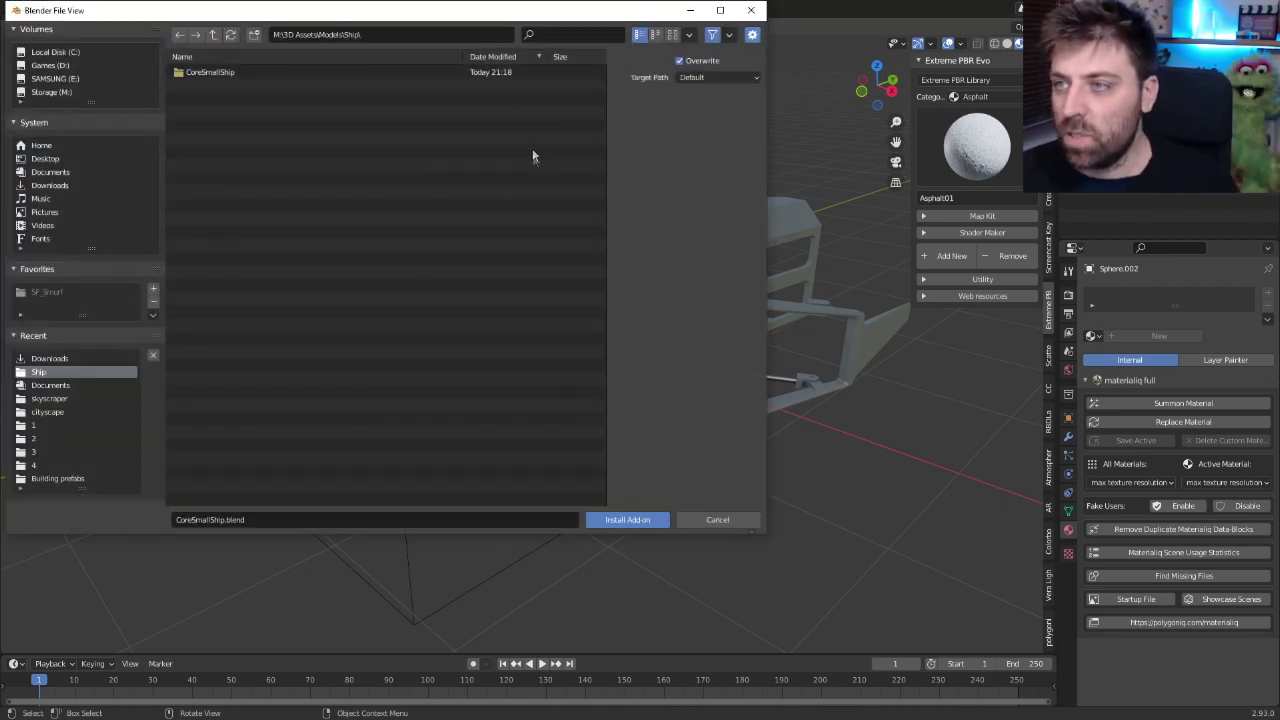
pyautogui.click(64, 356)
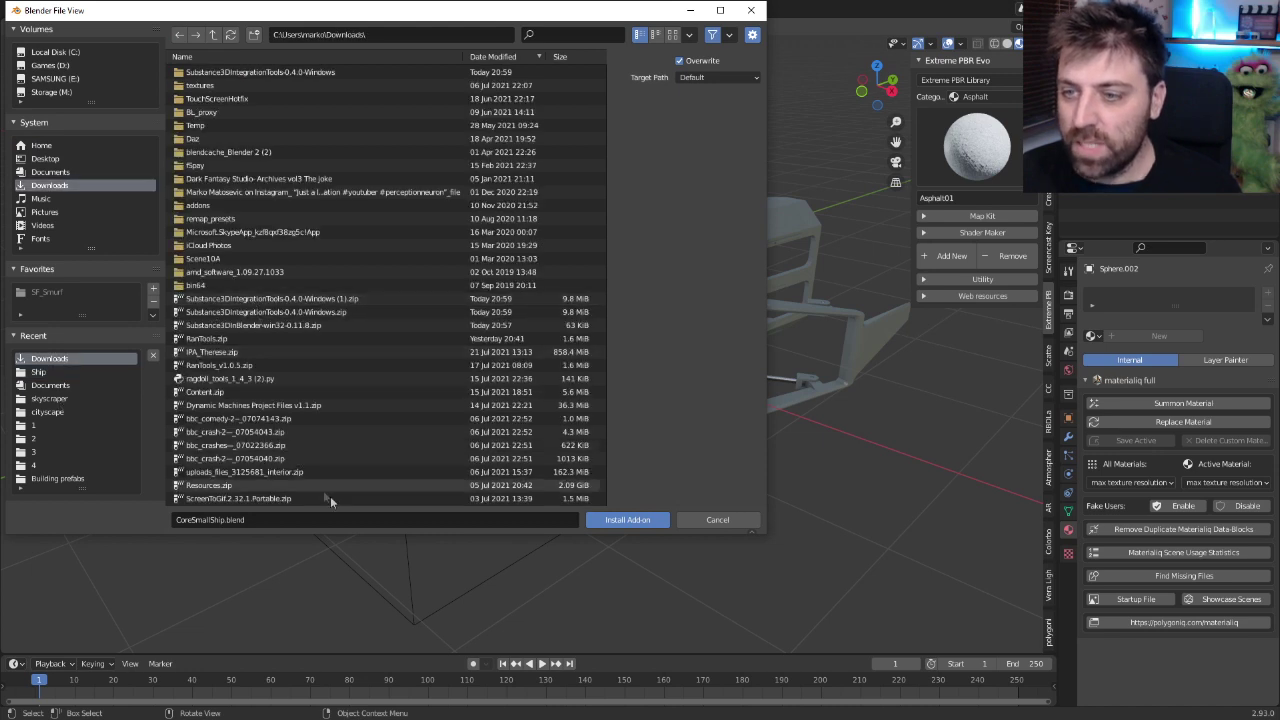
pyautogui.click(370, 327)
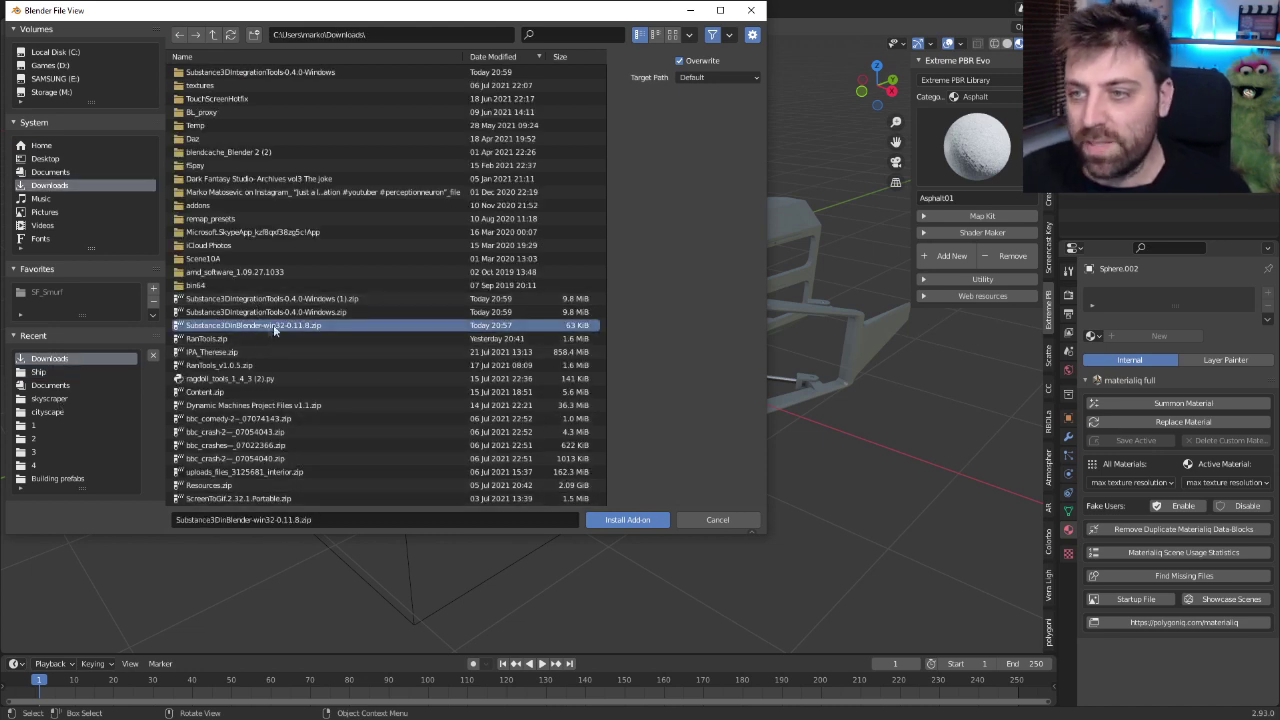
pyautogui.click(630, 519)
pyautogui.click(140, 78)
pyautogui.click(128, 77)
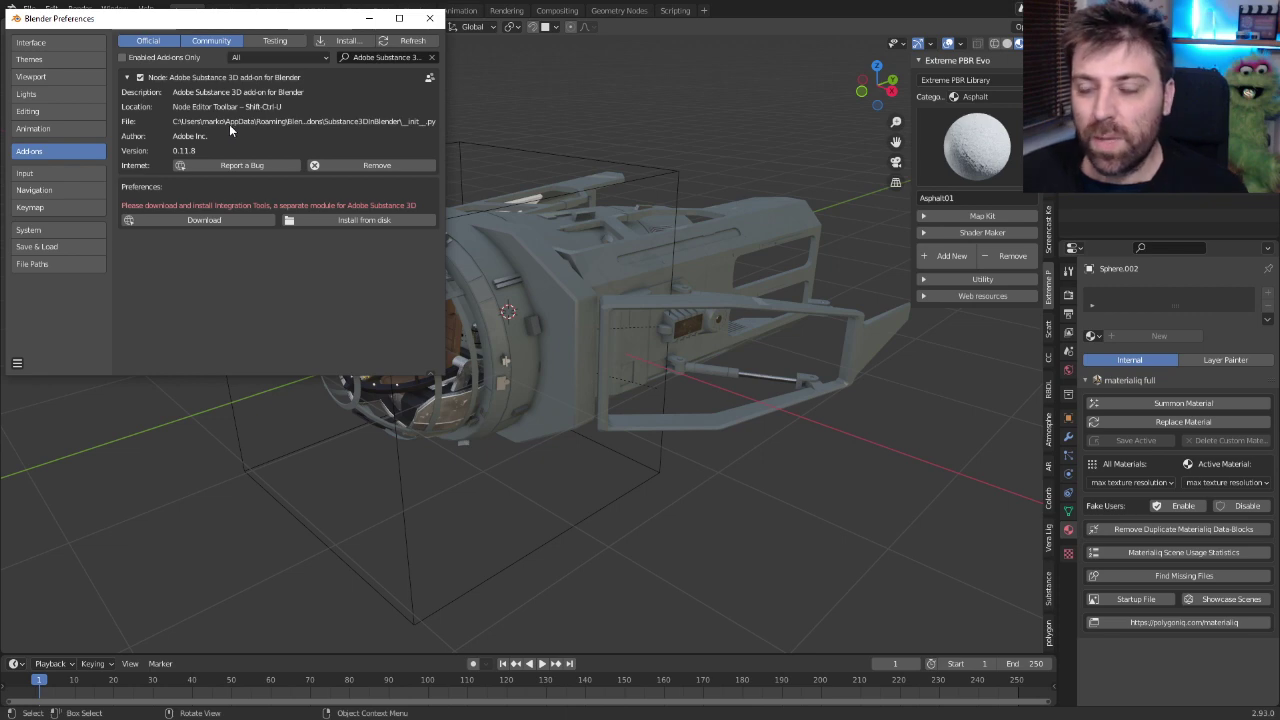
# - Install Substance3DIntegrationTools-0.4.0-Windows.zip and enable auto-attaching materials to selected objects
pyautogui.click(343, 220)
pyautogui.click(81, 357)
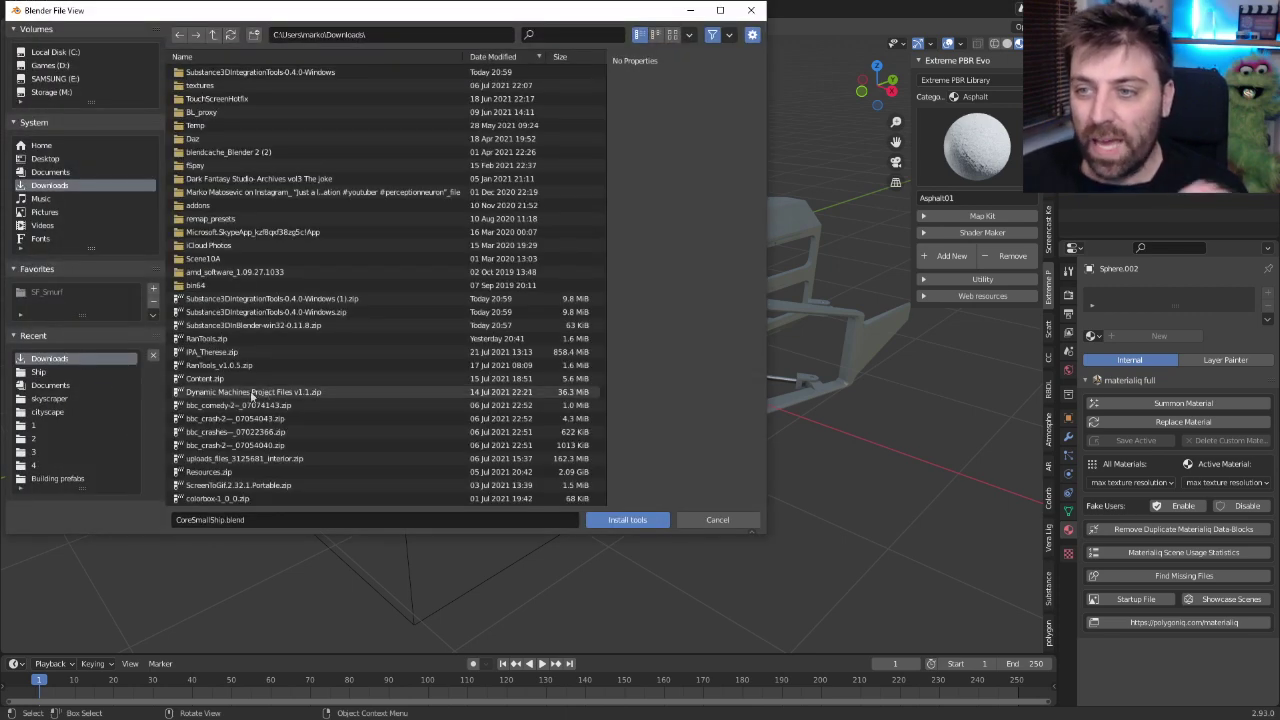
pyautogui.click(370, 312)
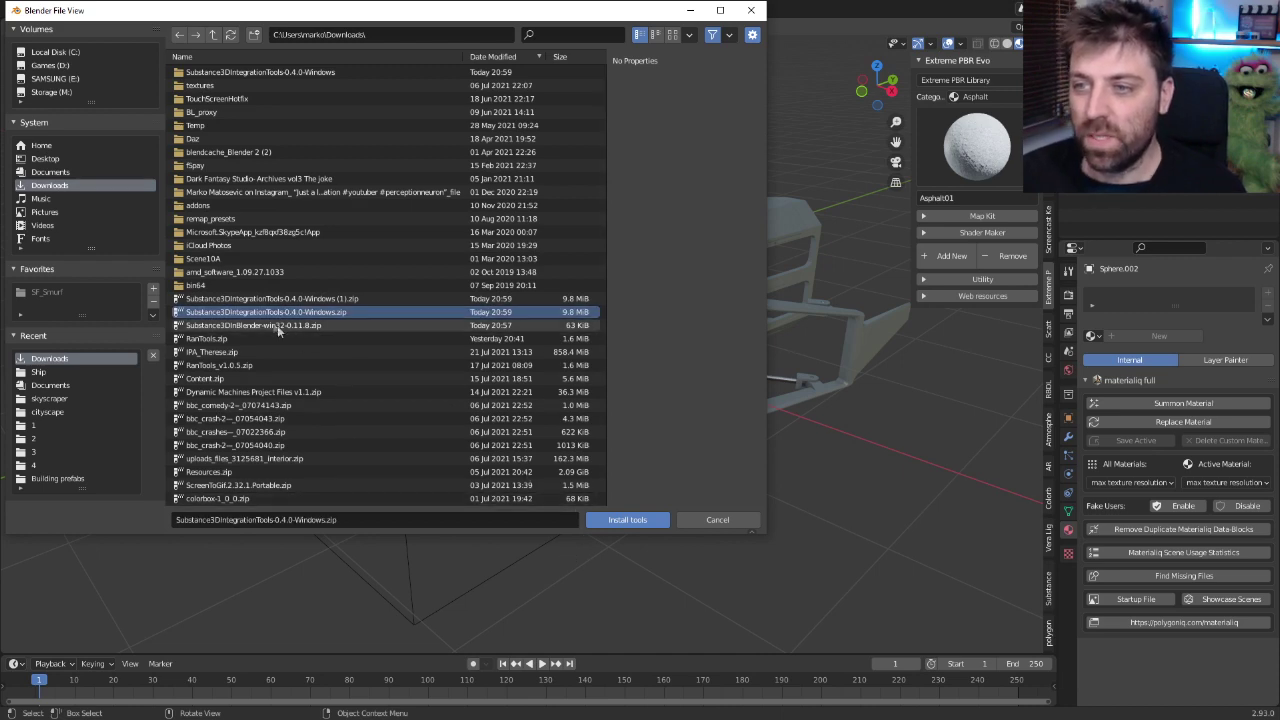
pyautogui.click(627, 519)
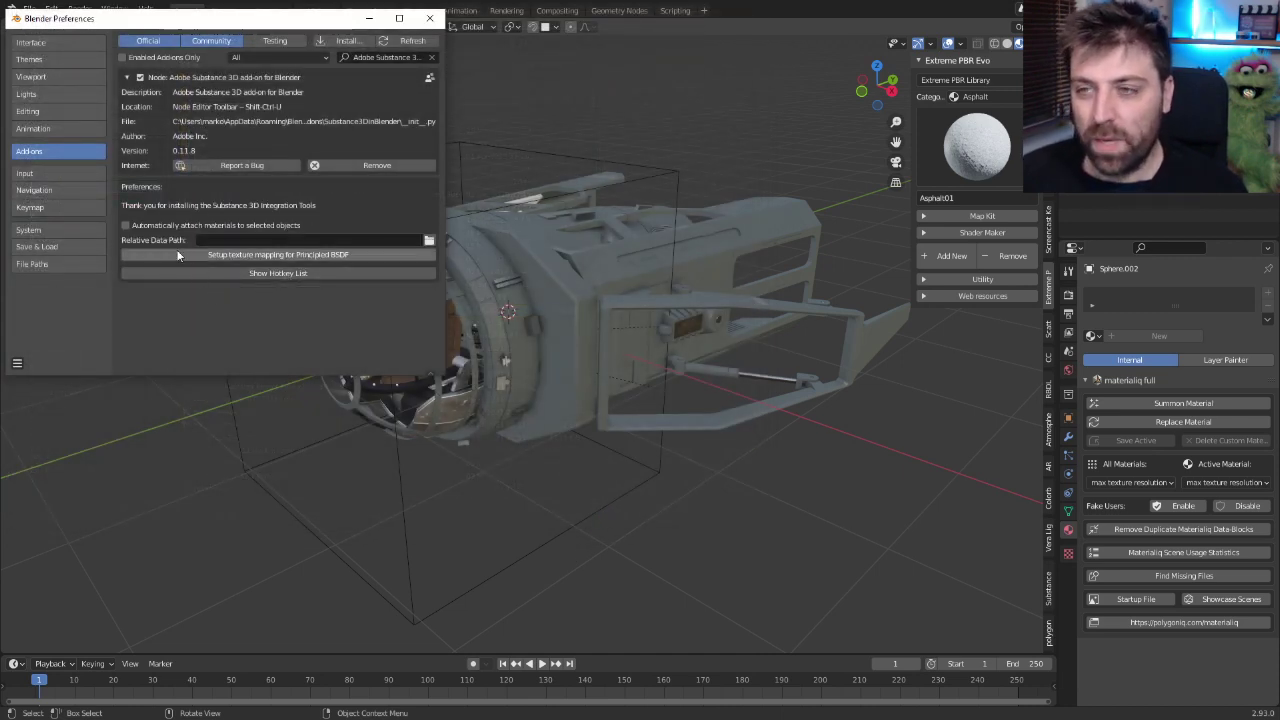
pyautogui.click(140, 228)
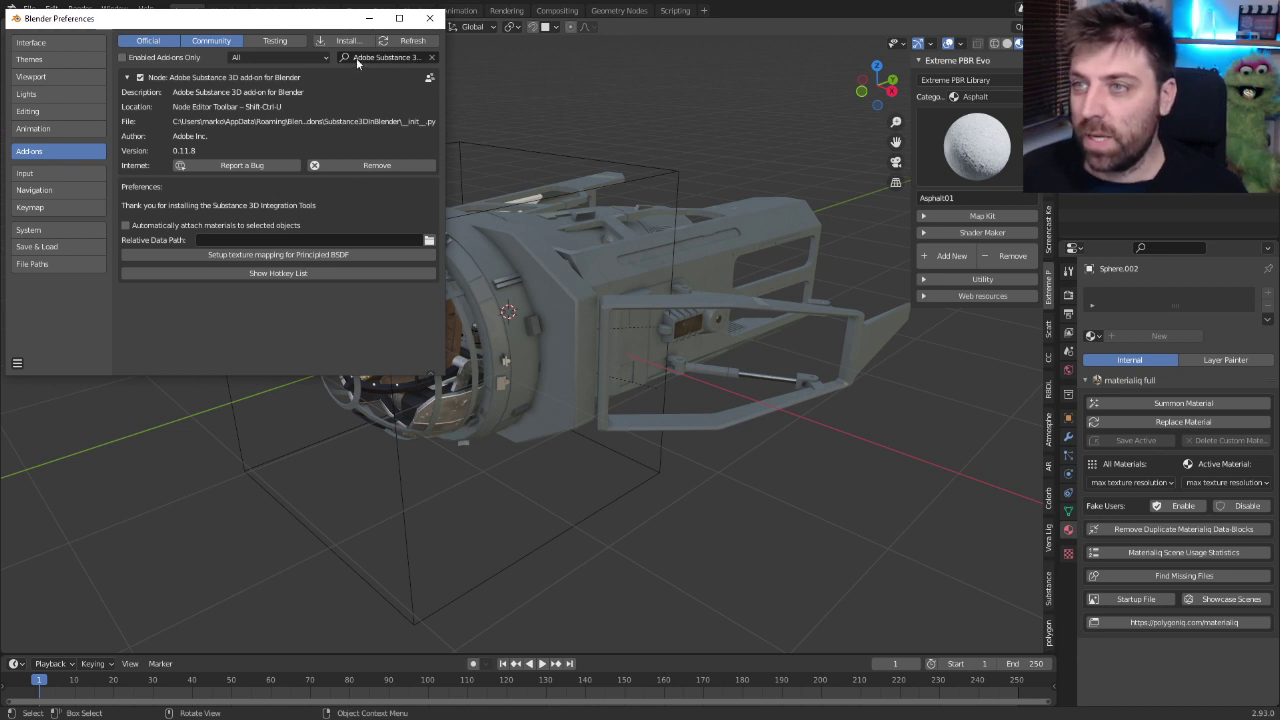
pyautogui.click(429, 18)
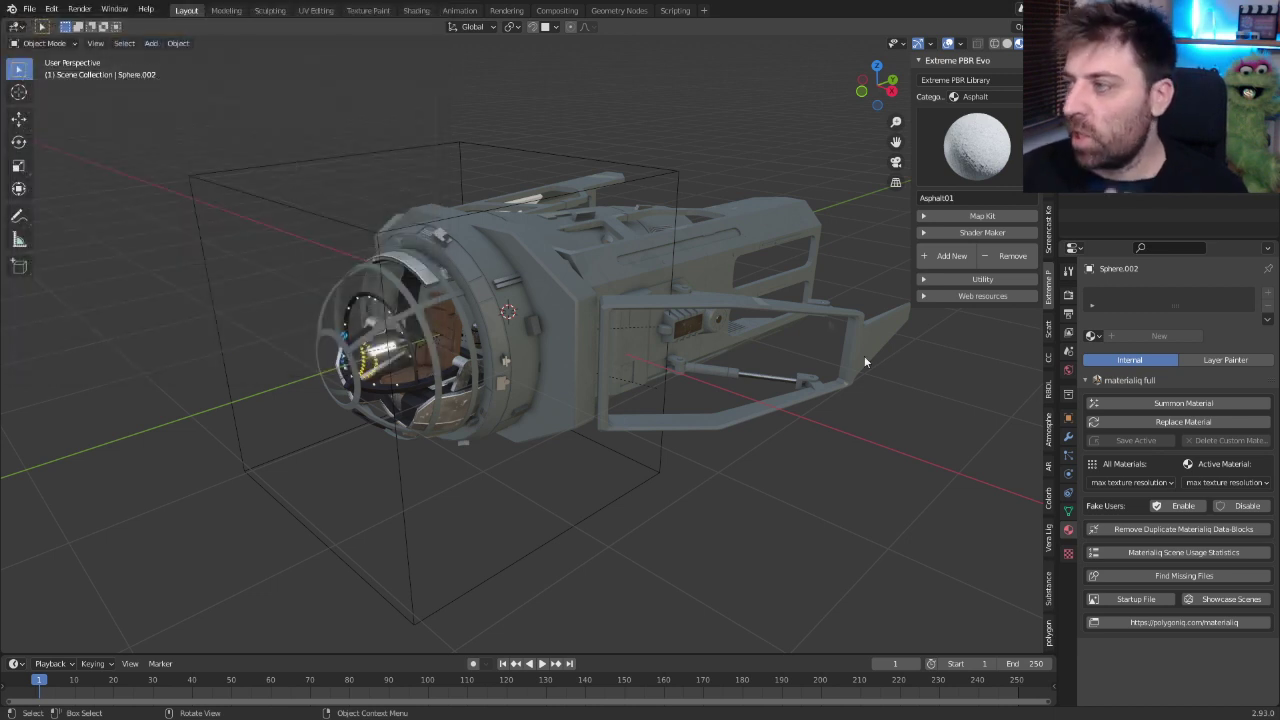
# - Launch the Substance 3D Community Assets browser from the sidebar's Substance 3D tab
pyautogui.click(1050, 594)
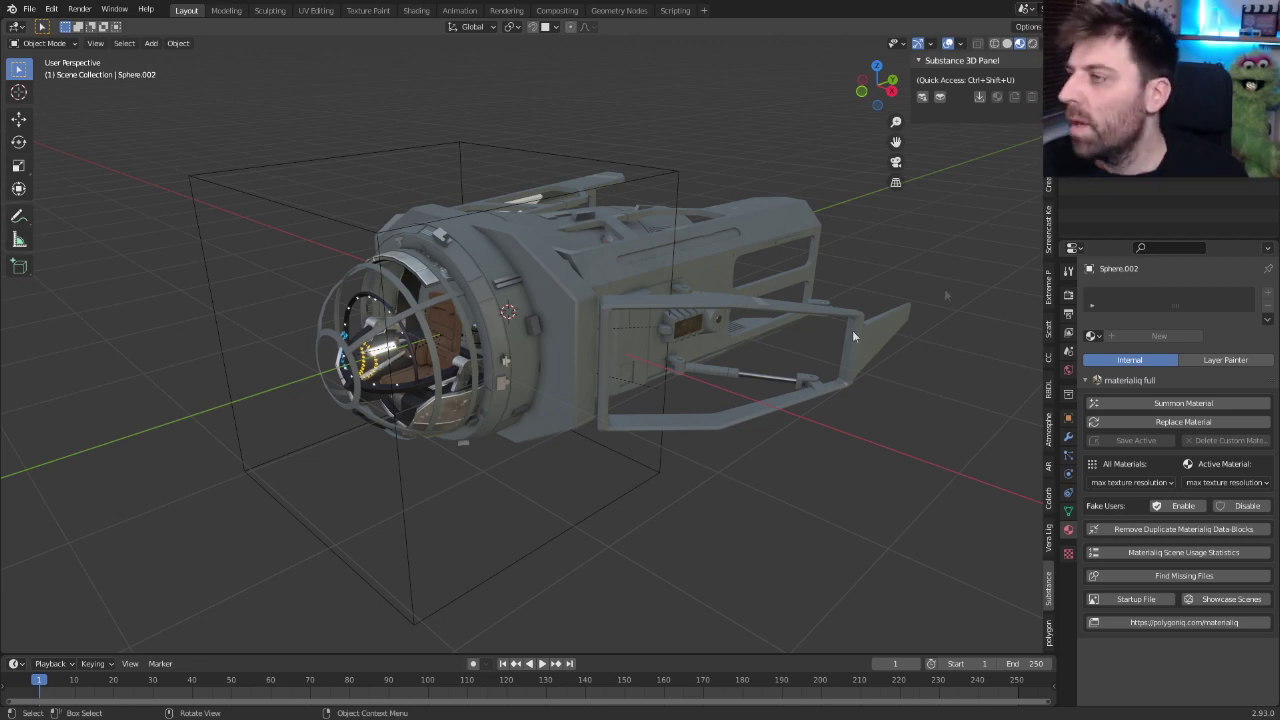
pyautogui.click(922, 98)
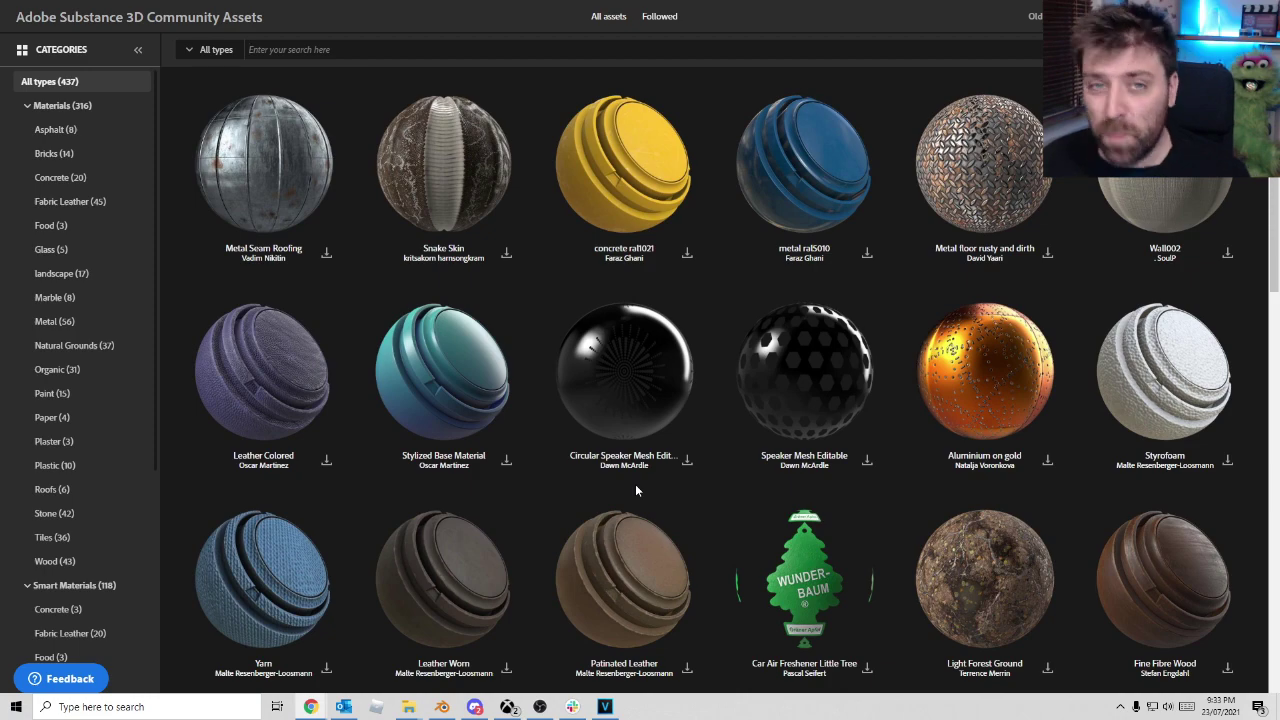
# - Filter the Community Assets categories to Materials, showing 316 results
pyautogui.hotkey('alt', 'F4')
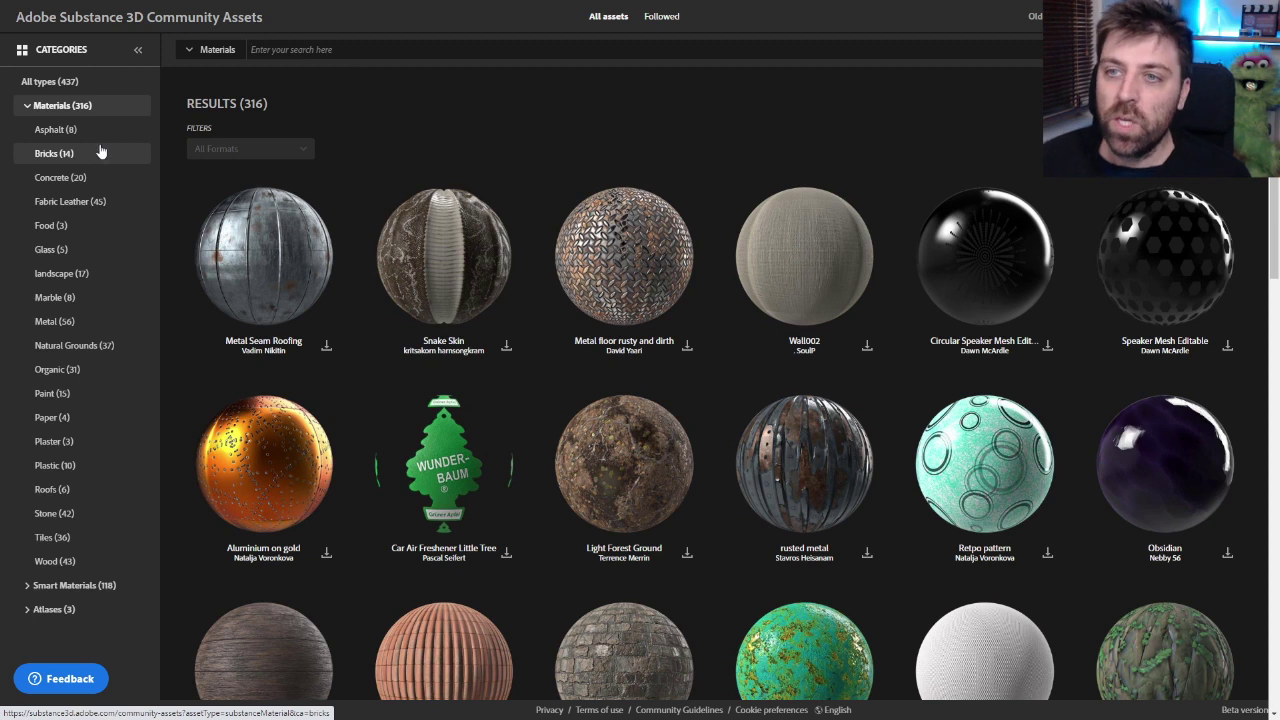
pyautogui.click(28, 108)
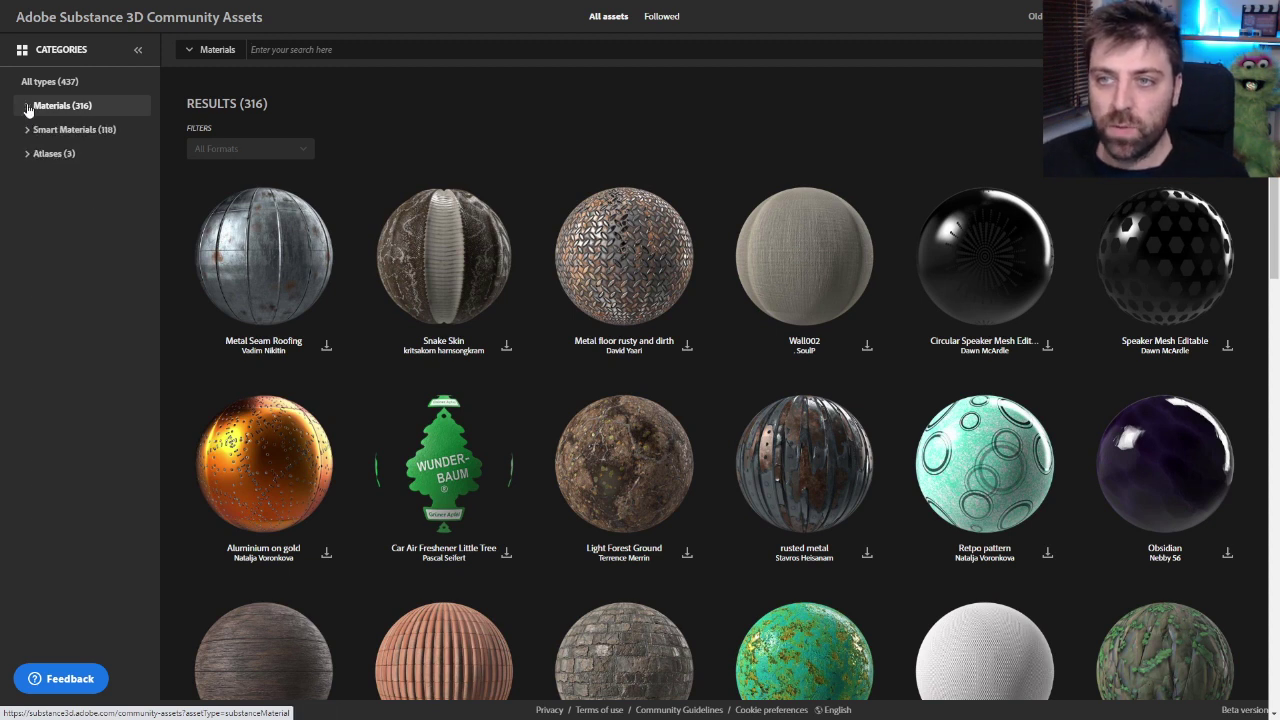
pyautogui.click(30, 157)
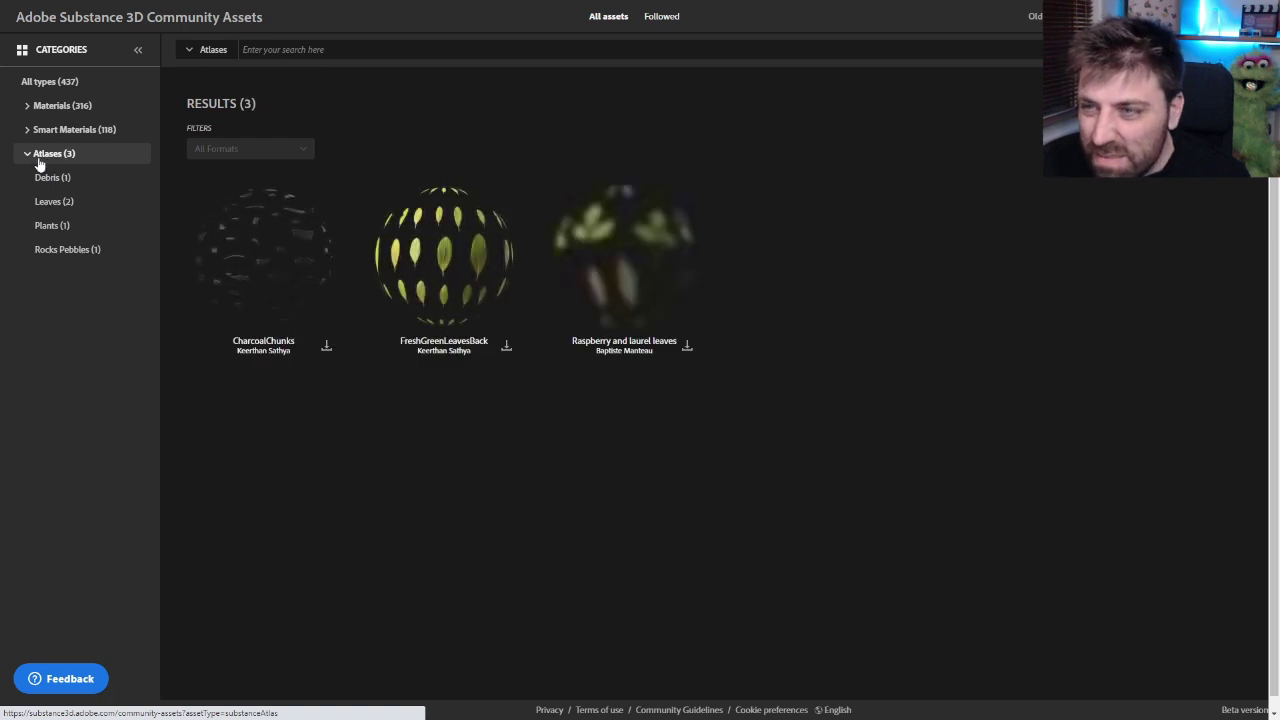
pyautogui.click(68, 110)
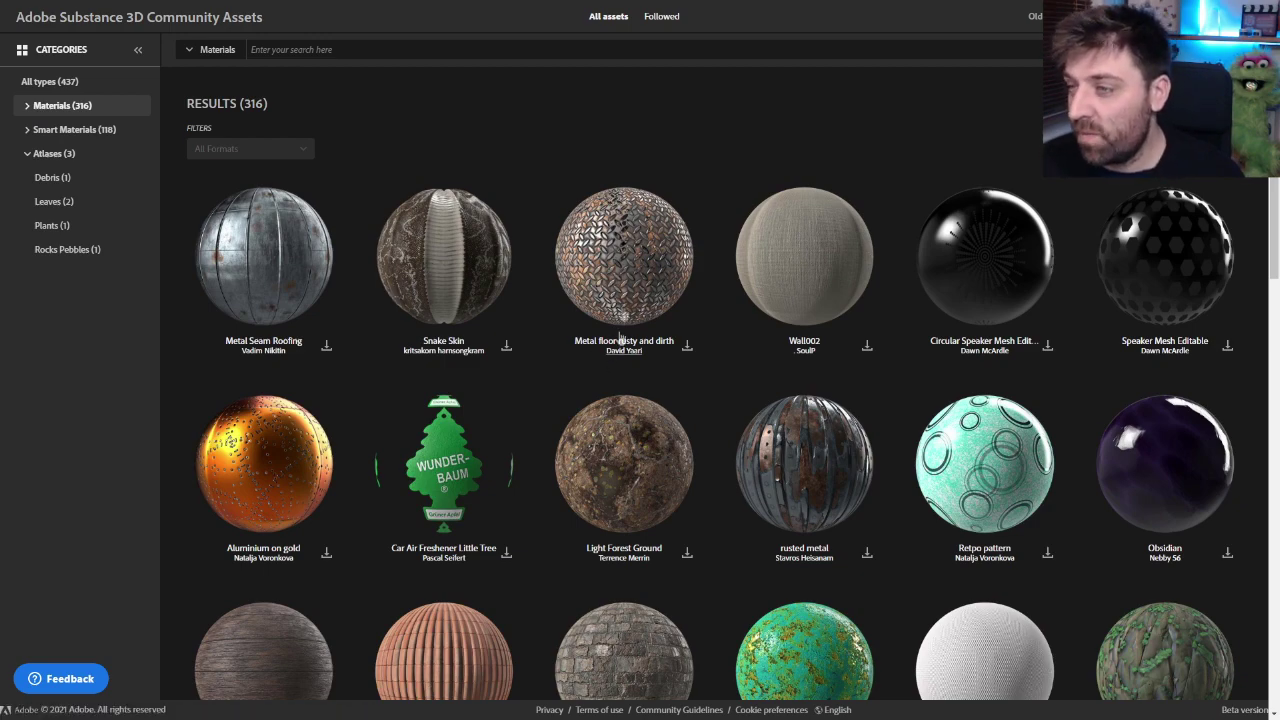
# - Search the materials for 'metal' and download Metal Substance 001 as an .sbsar
pyautogui.scroll(-5, 497, 401)
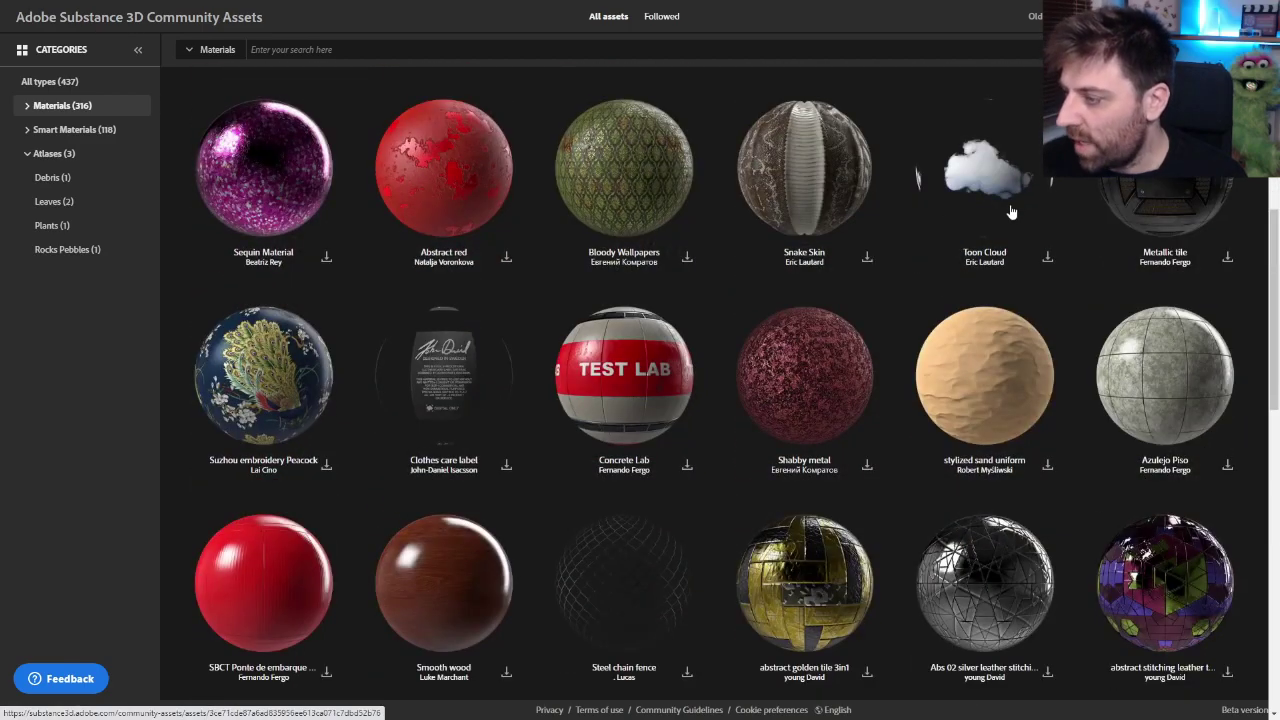
pyautogui.scroll(-1, 1010, 213)
pyautogui.scroll(-3, 1010, 213)
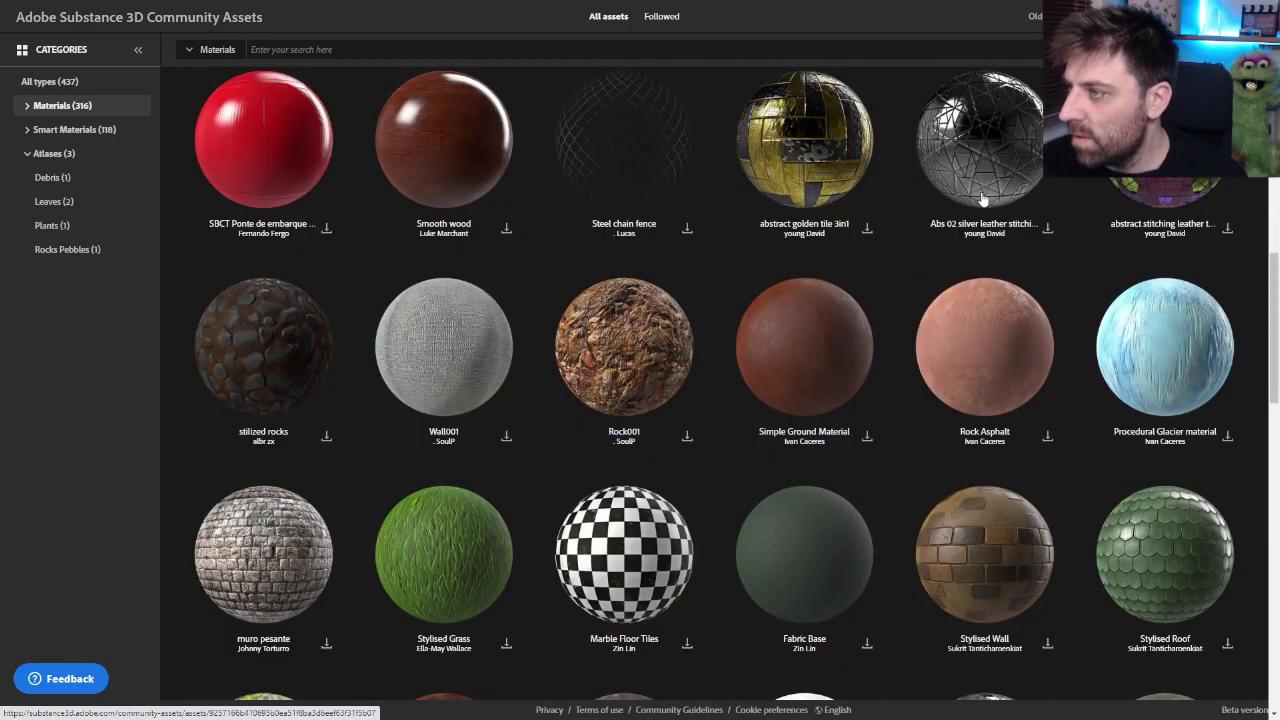
pyautogui.scroll(-8, 993, 245)
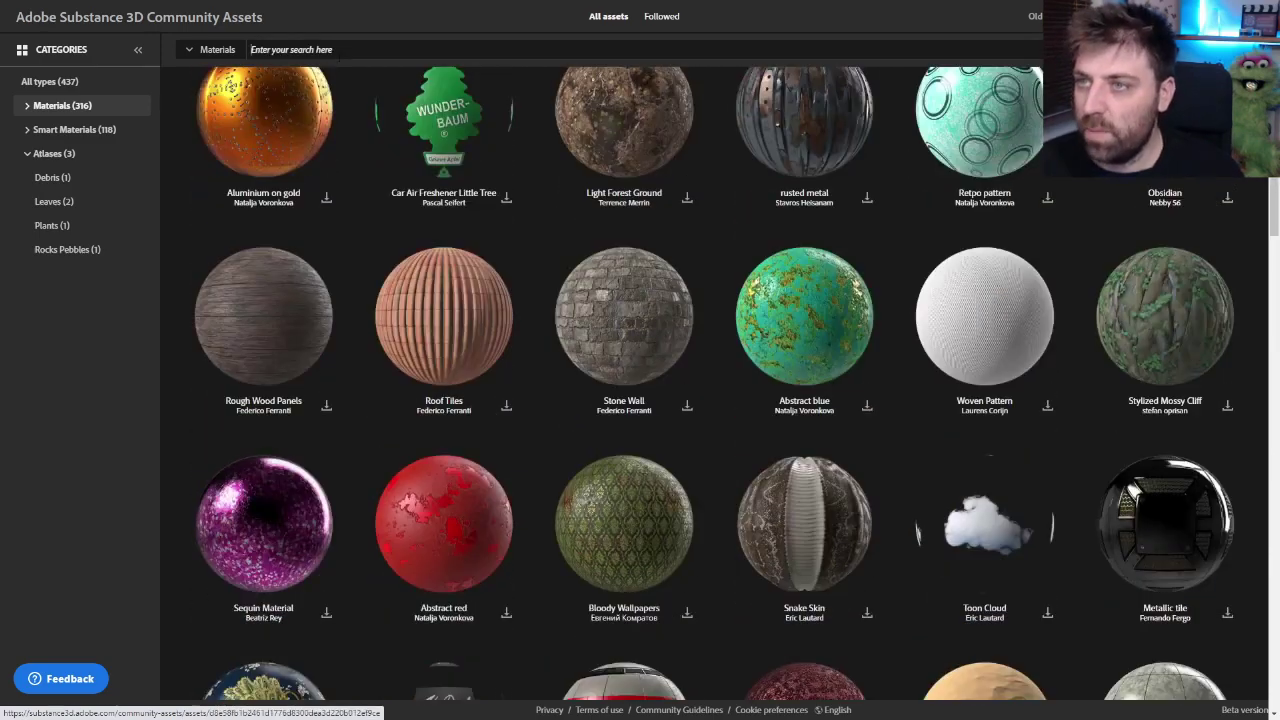
pyautogui.click(338, 52)
pyautogui.write('metal')
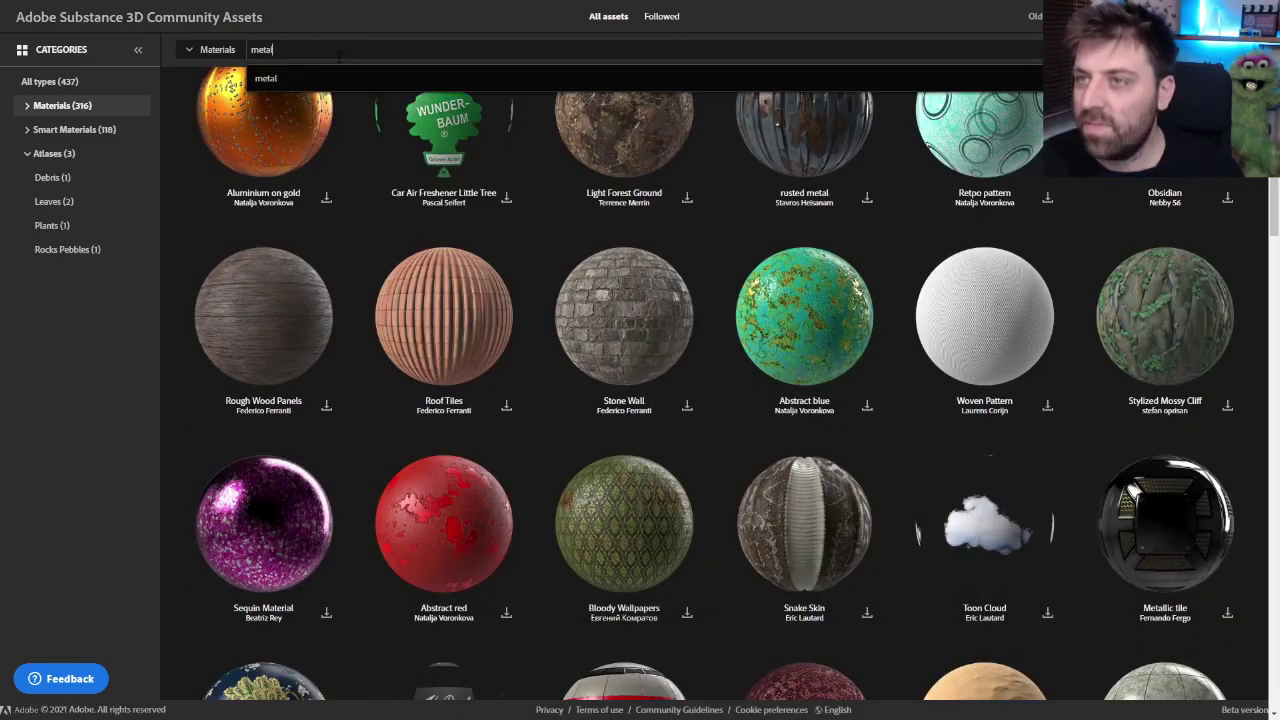
pyautogui.press('Return')
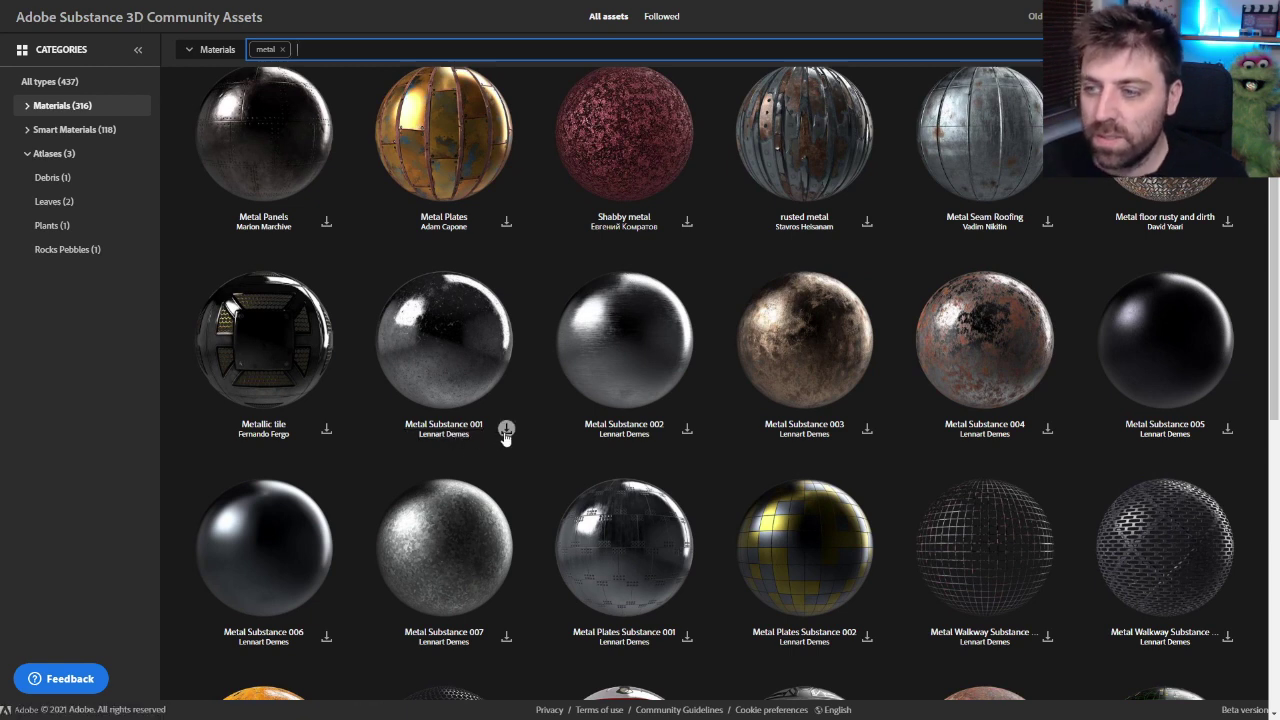
pyautogui.click(506, 430)
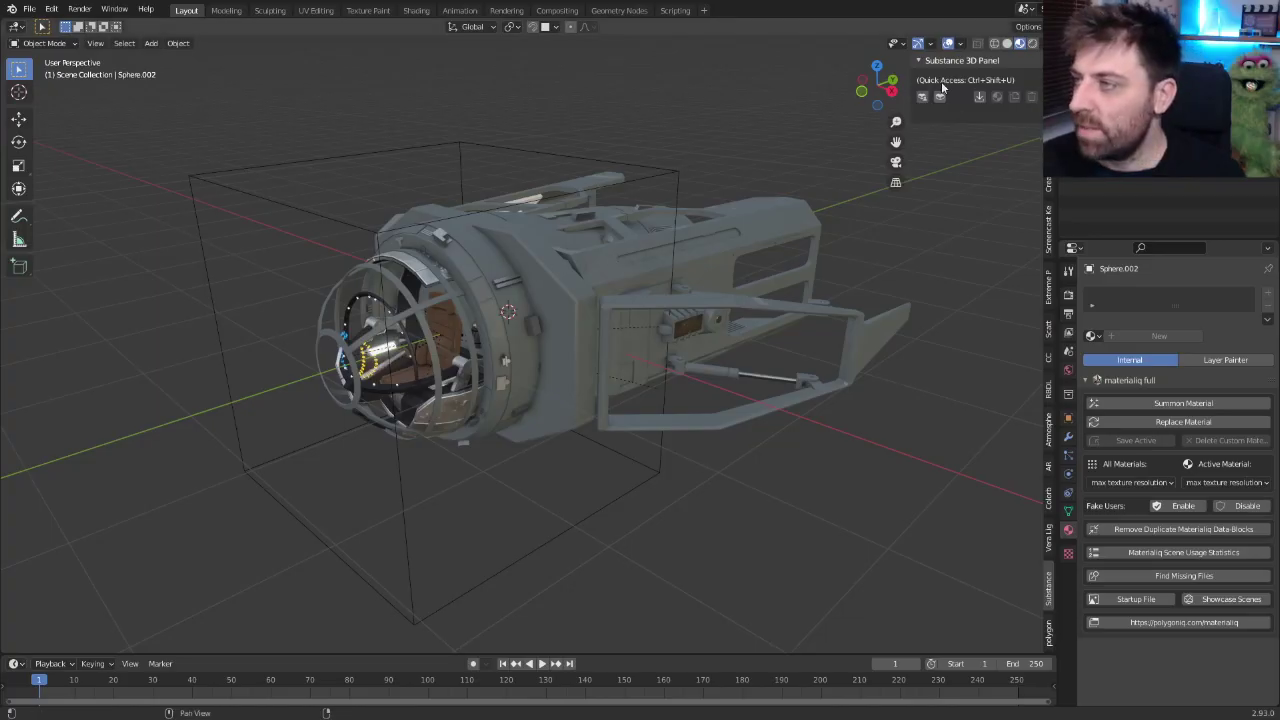
# - Load metalsubstance001.sbsar from Downloads and assign it to the hull Cylinder
pyautogui.click(979, 98)
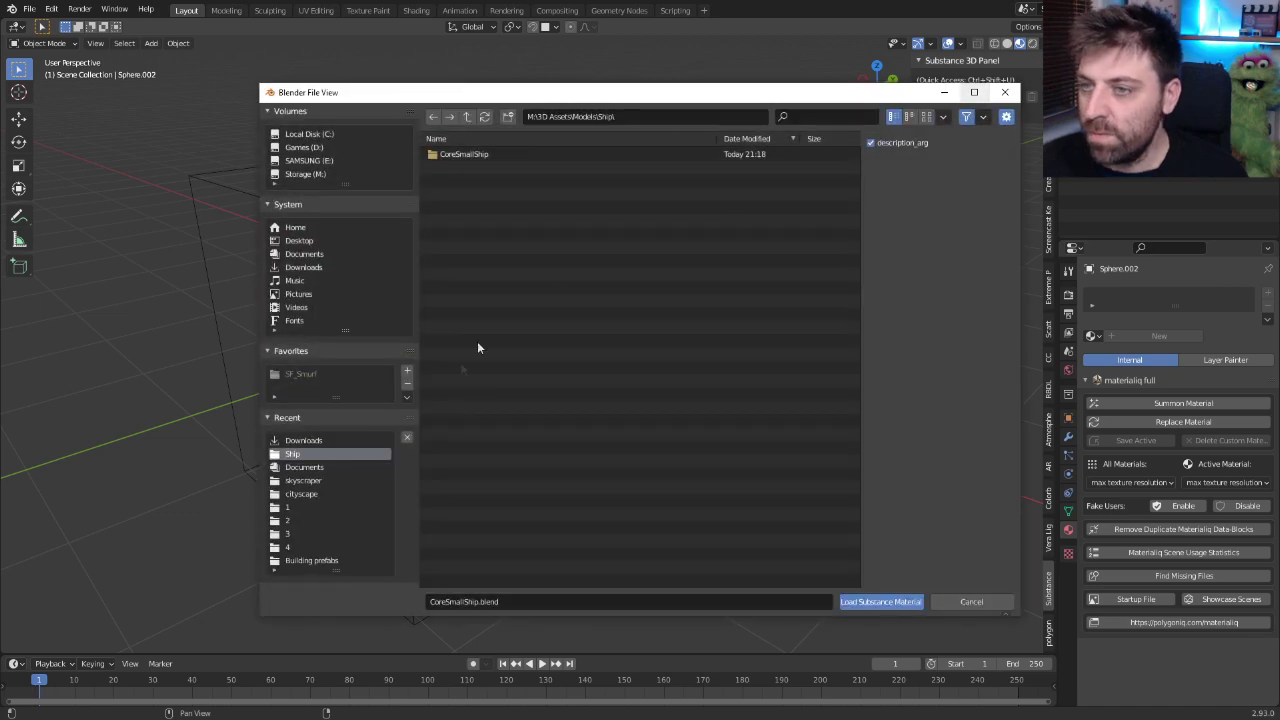
pyautogui.click(314, 440)
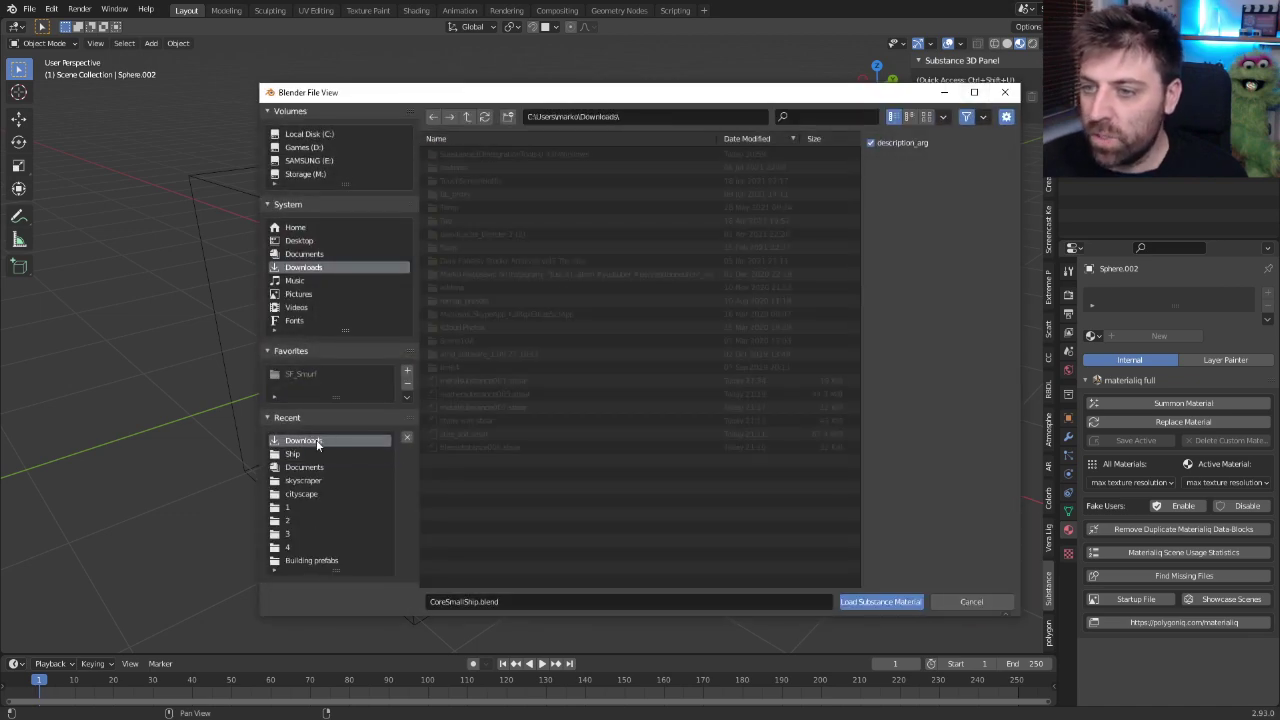
pyautogui.doubleClick(553, 380)
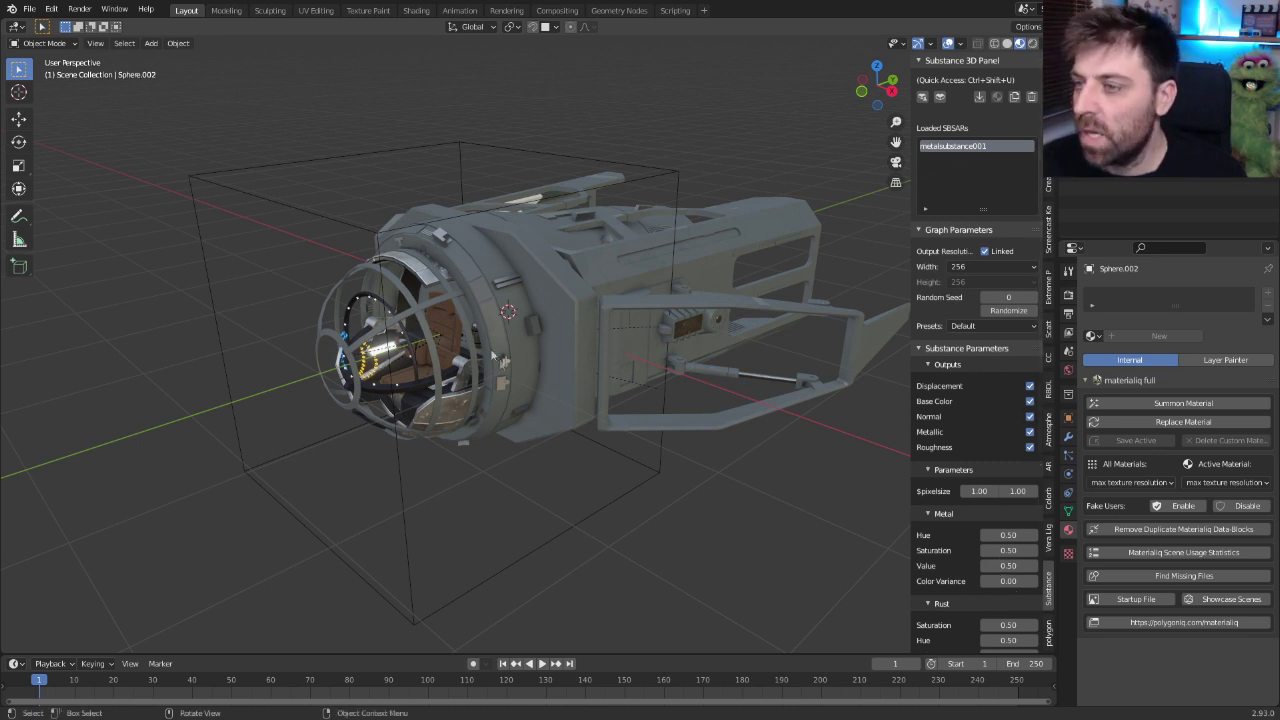
pyautogui.moveTo(607, 273); pyautogui.dragTo(635, 318, button='middle')
pyautogui.scroll(4, 588, 294)
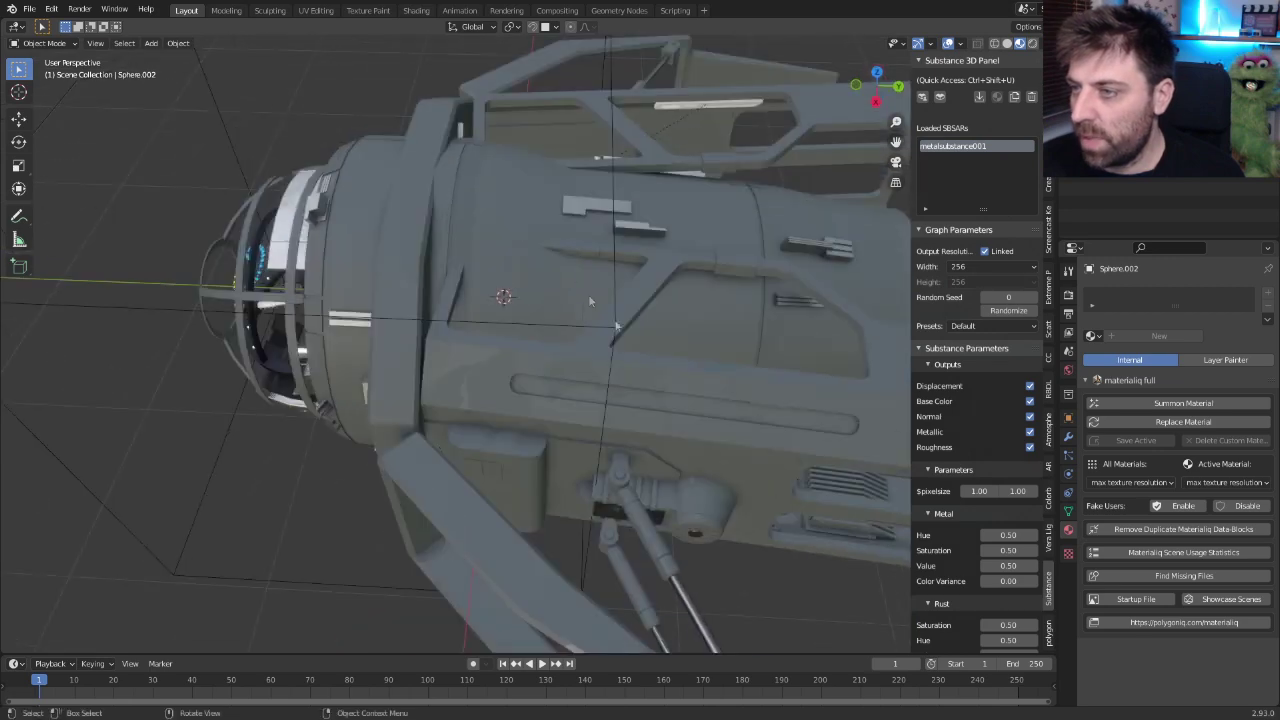
pyautogui.click(510, 214)
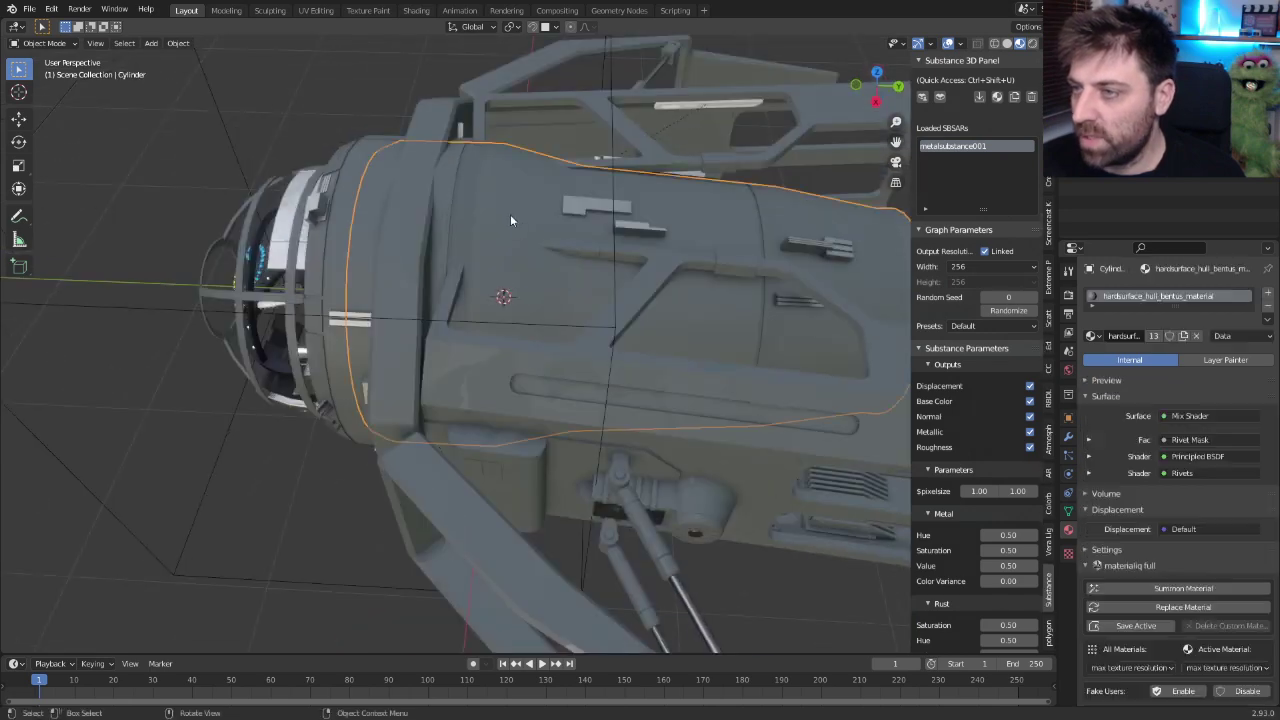
pyautogui.click(1091, 336)
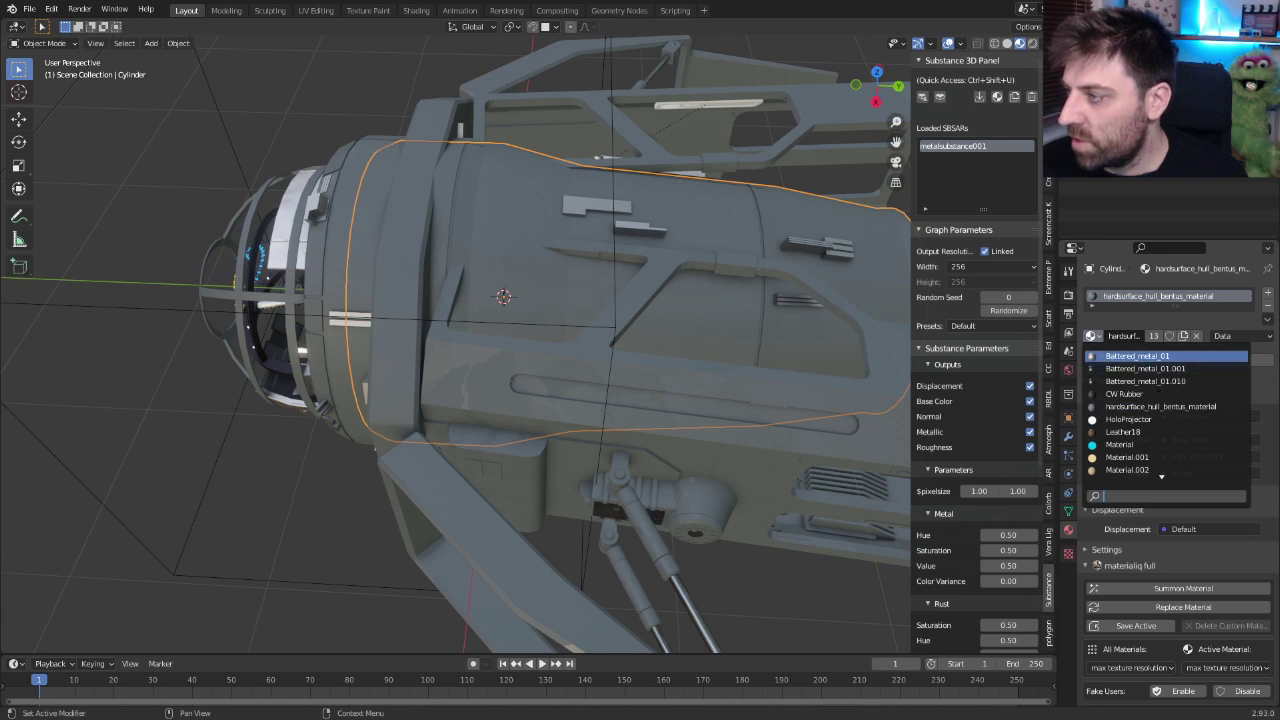
pyautogui.scroll(-15, 1165, 412)
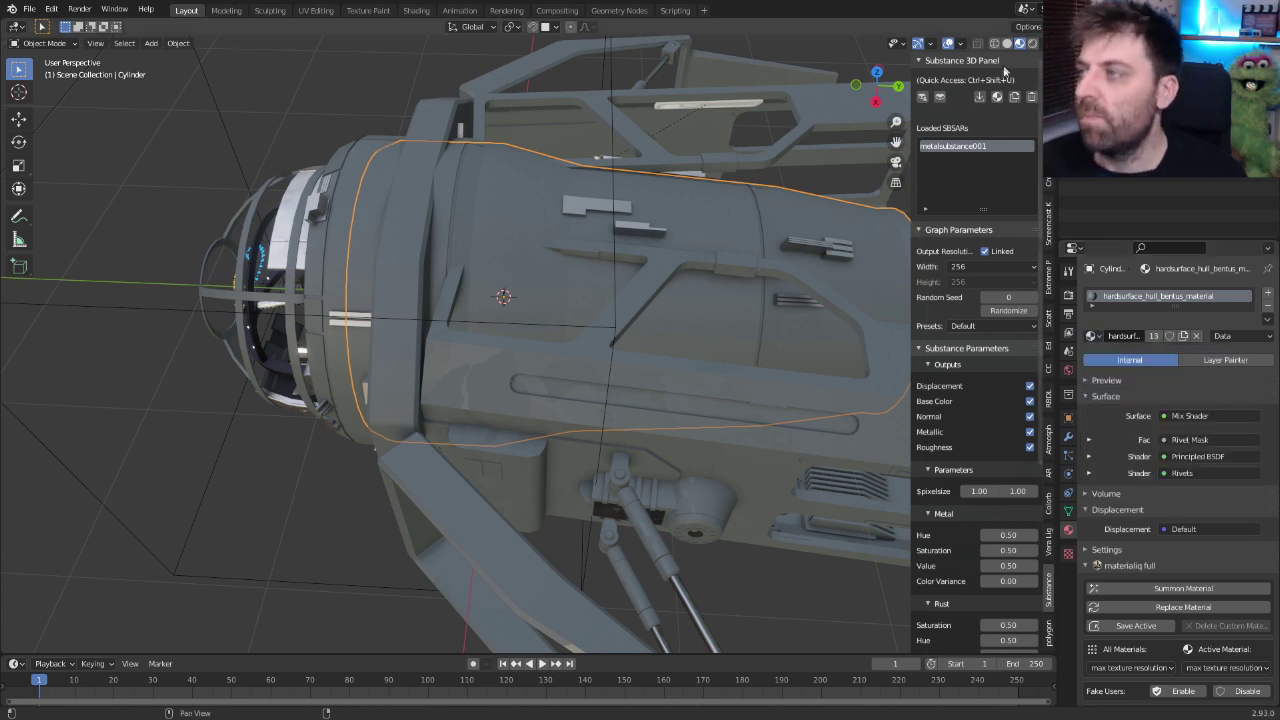
pyautogui.click(997, 97)
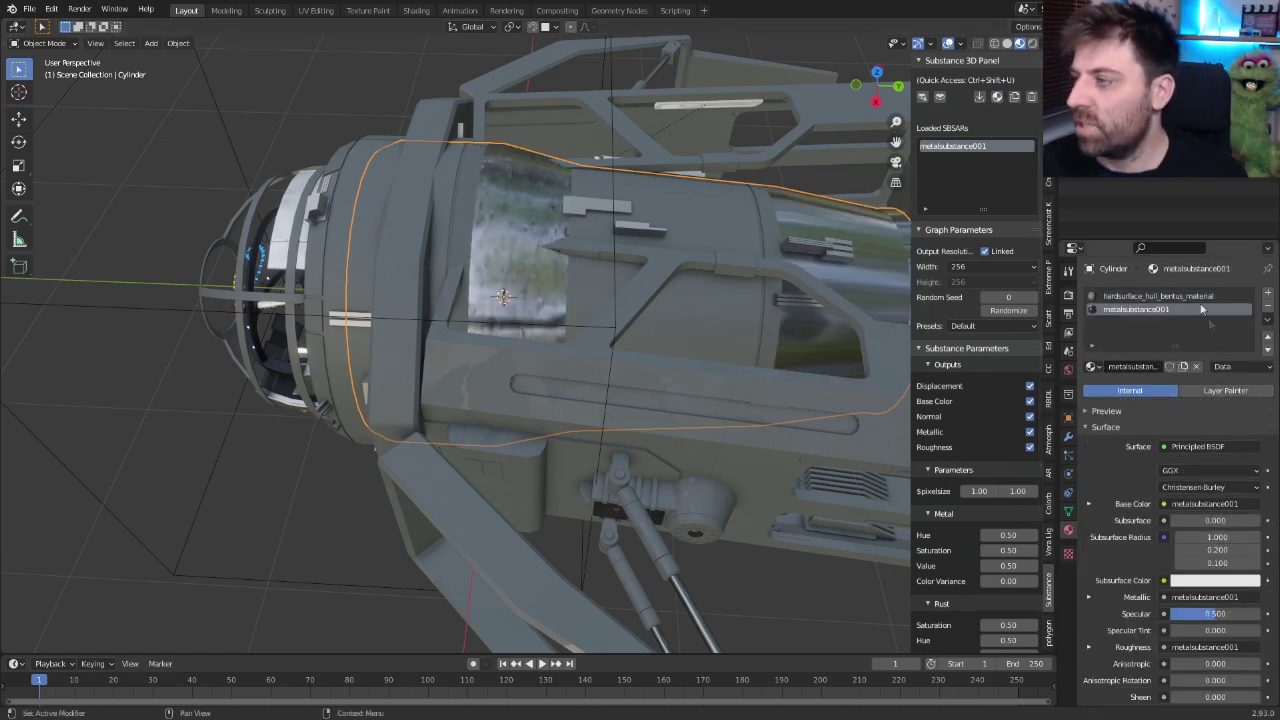
# - Hide the outer shell Cylinder.011 and reselect the inner Cylinder
pyautogui.click(685, 312)
pyautogui.moveTo(685, 312); pyautogui.dragTo(694, 298, button='middle')
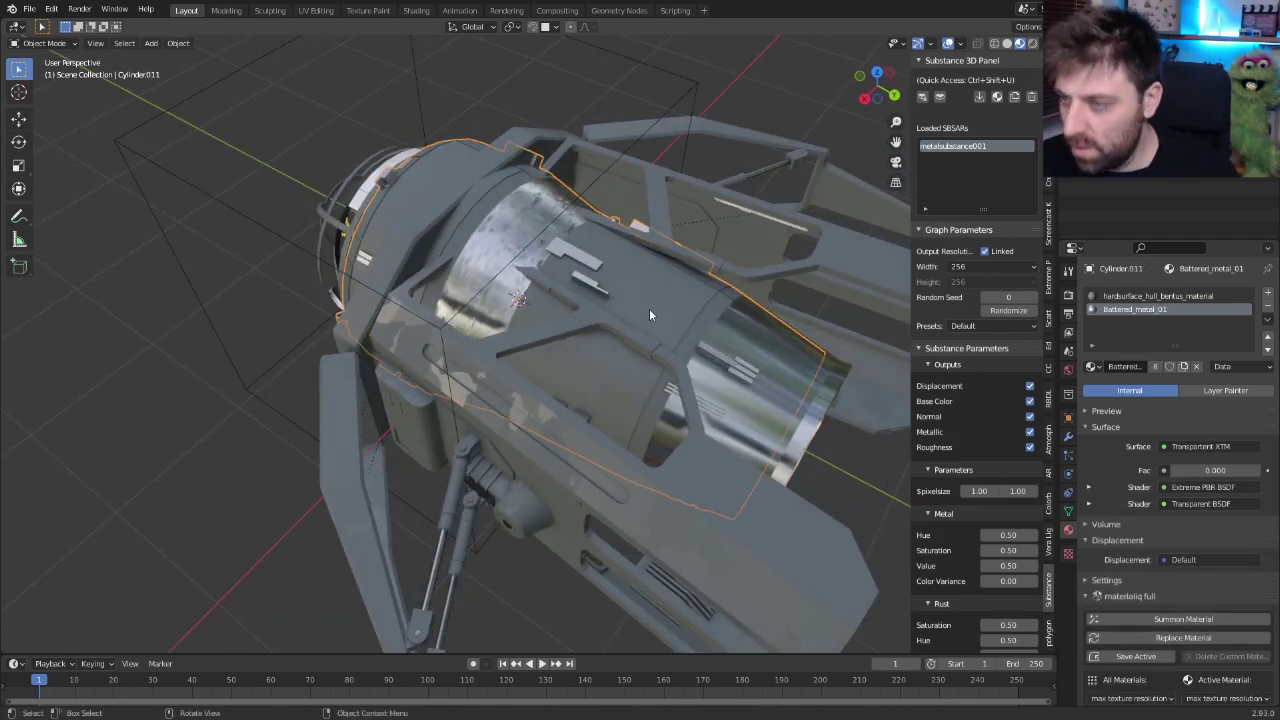
pyautogui.press('h')
pyautogui.moveTo(601, 306); pyautogui.dragTo(567, 257, button='middle')
pyautogui.click(520, 264)
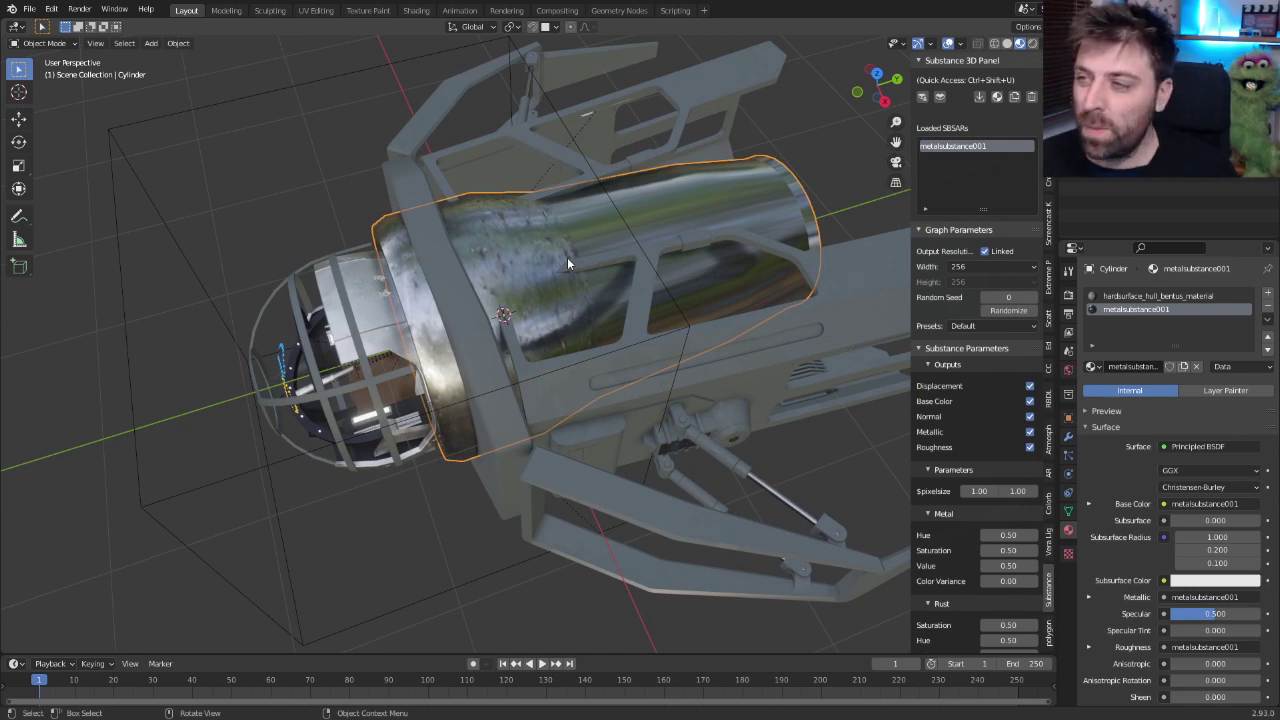
pyautogui.press('Tab')
# - Smart UV Project the cylinder mesh and return to Object Mode
pyautogui.press('u')
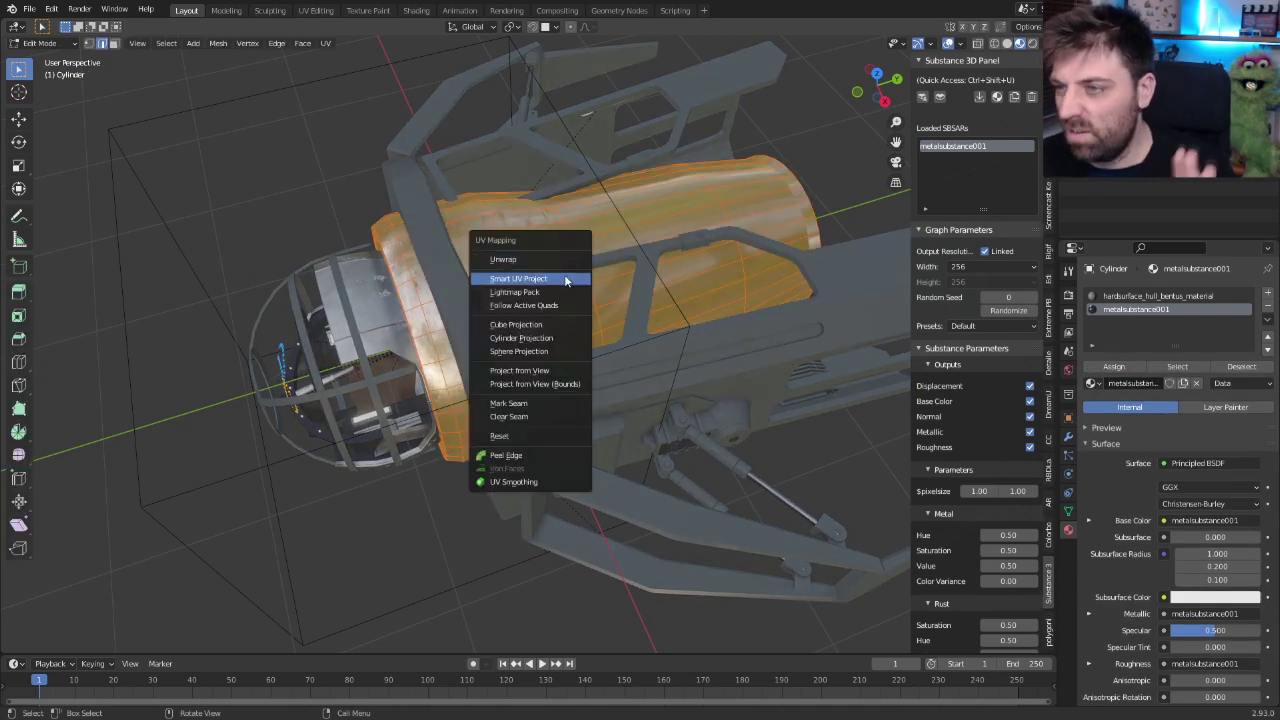
pyautogui.click(571, 280)
pyautogui.click(564, 383)
pyautogui.scroll(2, 578, 300)
pyautogui.press('Tab')
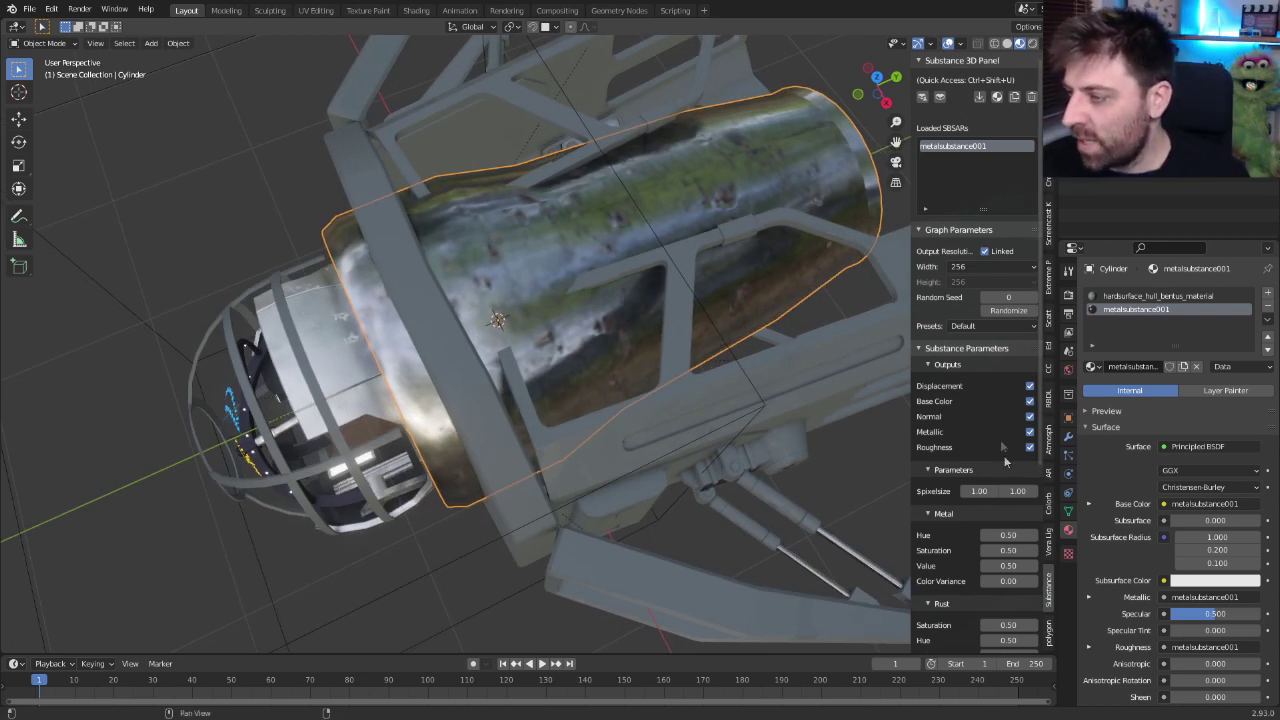
# - Set the metalsubstance001 output width to 1024 and inspect the sharper texture
pyautogui.click(972, 268)
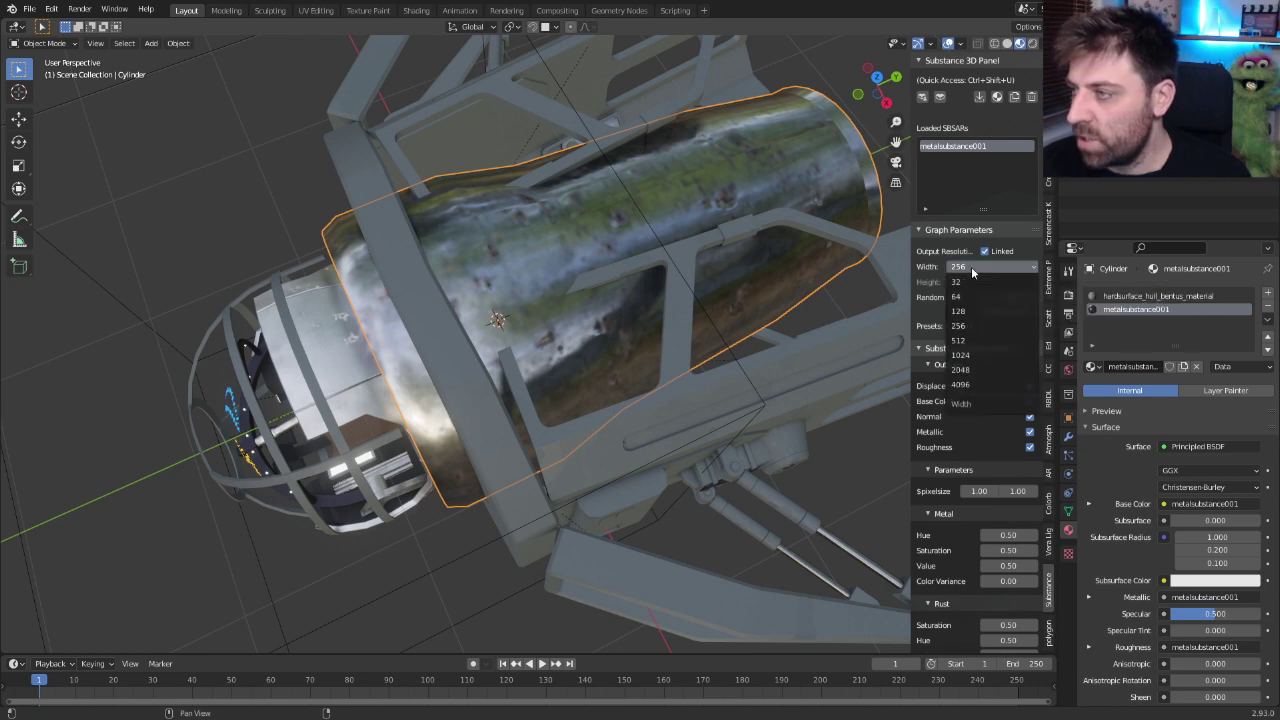
pyautogui.click(983, 357)
pyautogui.moveTo(550, 340); pyautogui.dragTo(577, 282, button='middle')
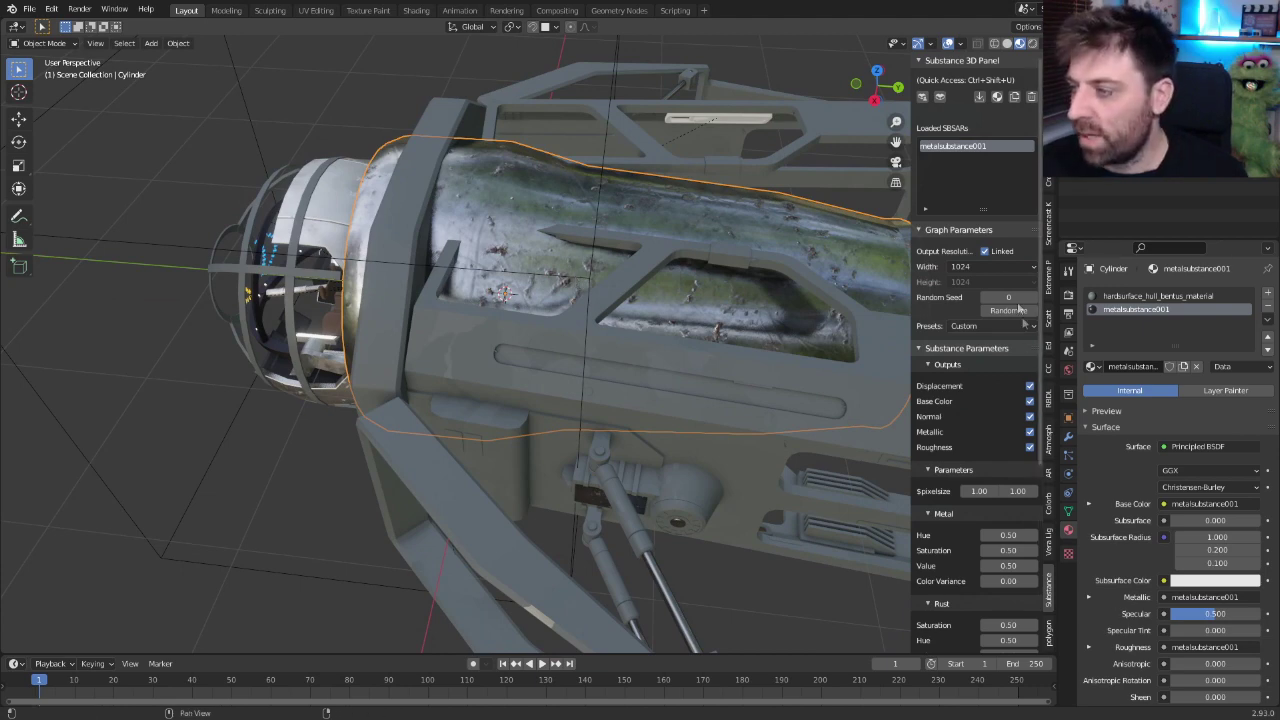
pyautogui.scroll(-3, 978, 373)
pyautogui.scroll(-5, 978, 373)
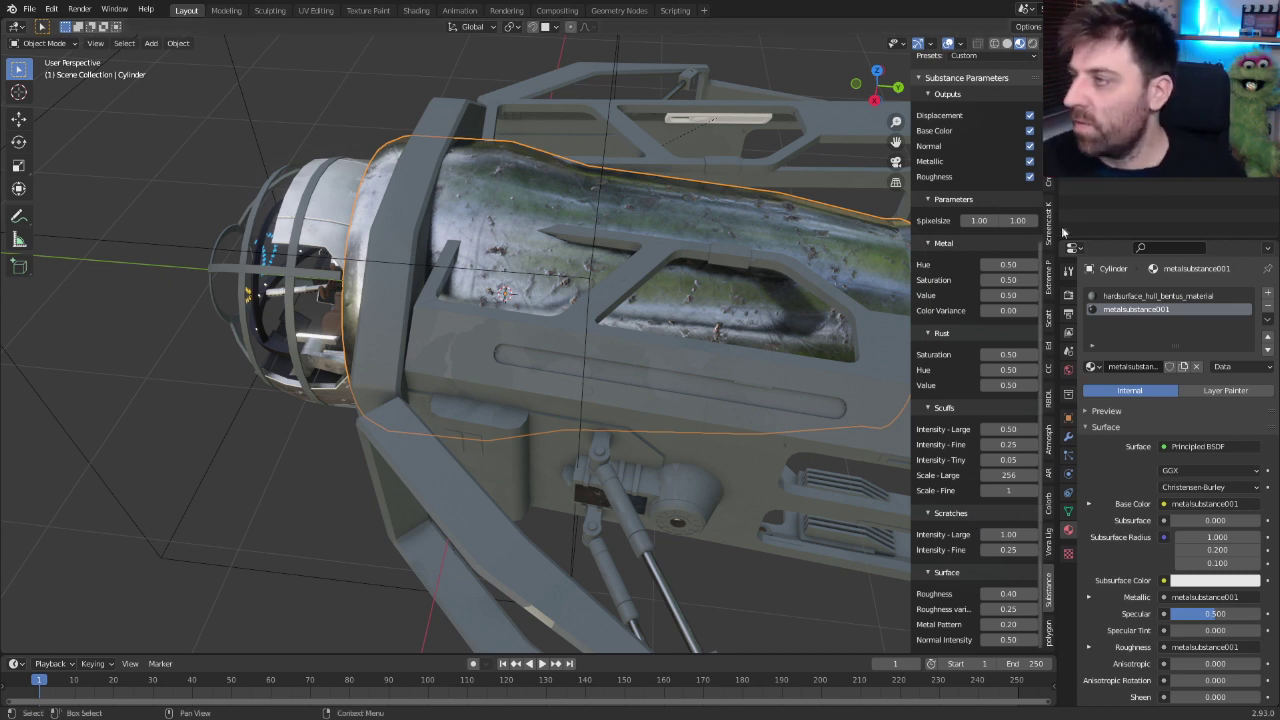
# - Load stone wall.sbsar and apply it to the cylinder
pyautogui.click(1048, 470)
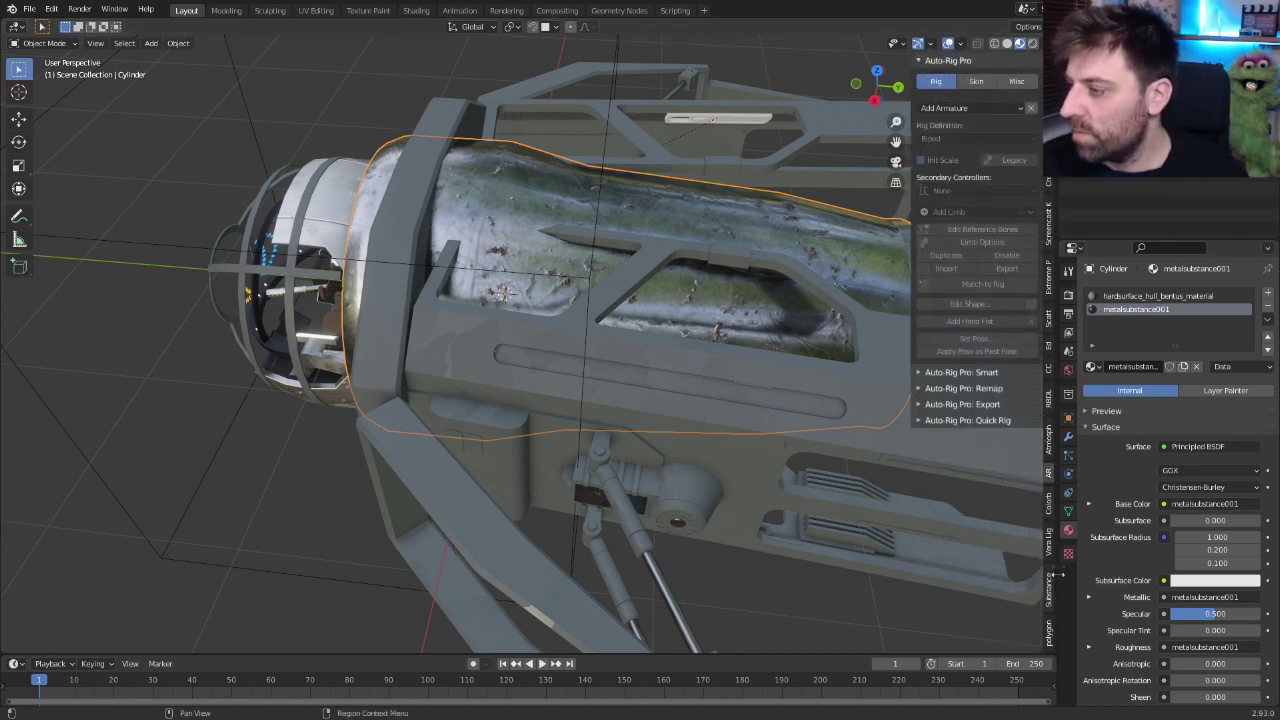
pyautogui.click(1048, 590)
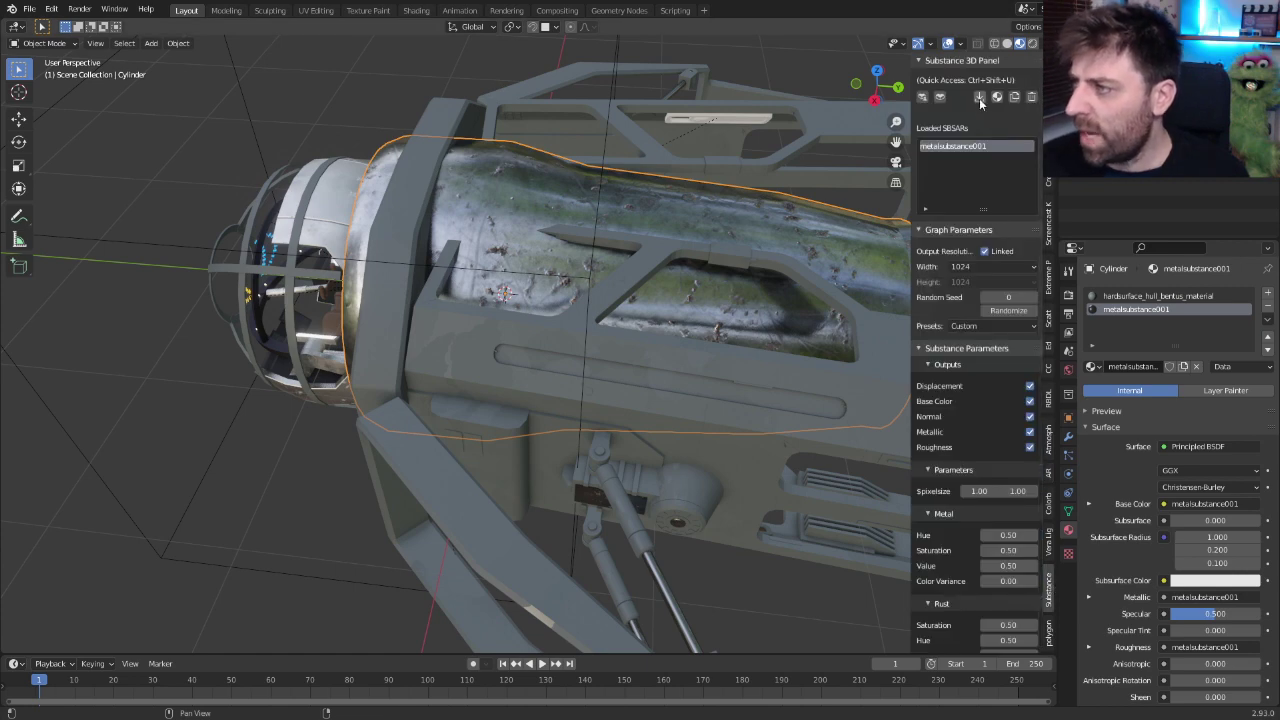
pyautogui.click(980, 100)
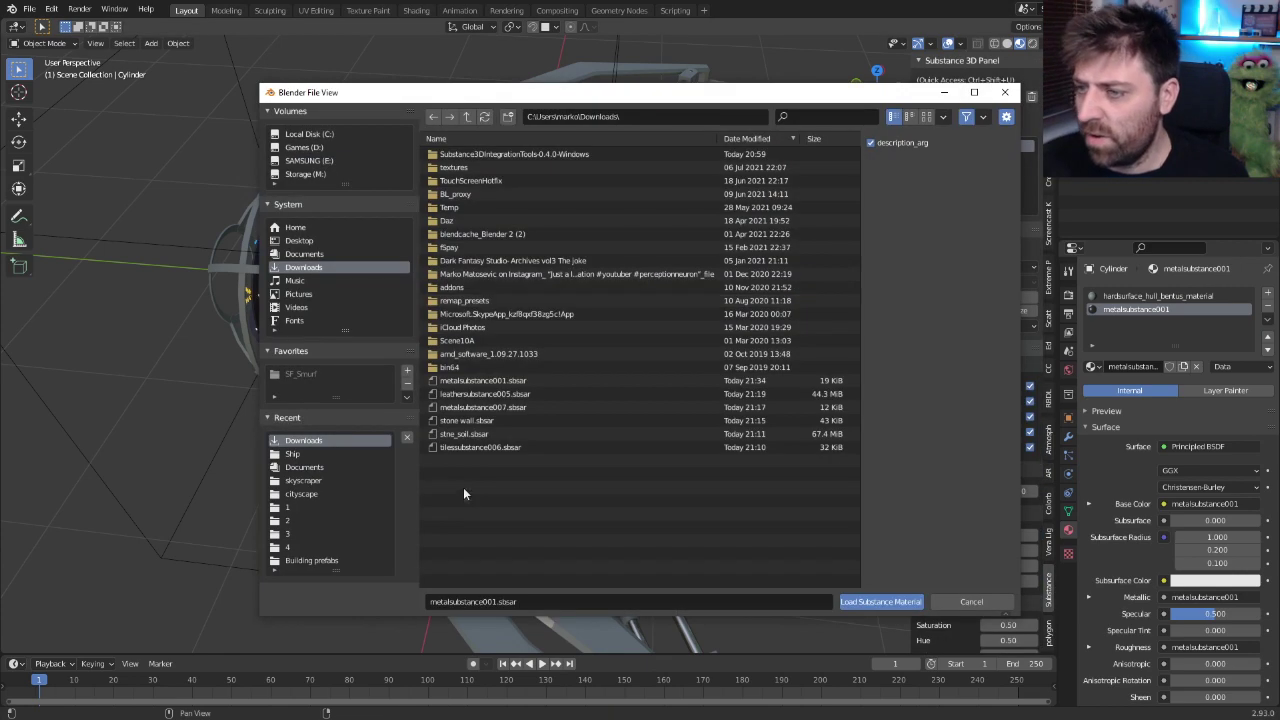
pyautogui.click(477, 421)
pyautogui.doubleClick(477, 421)
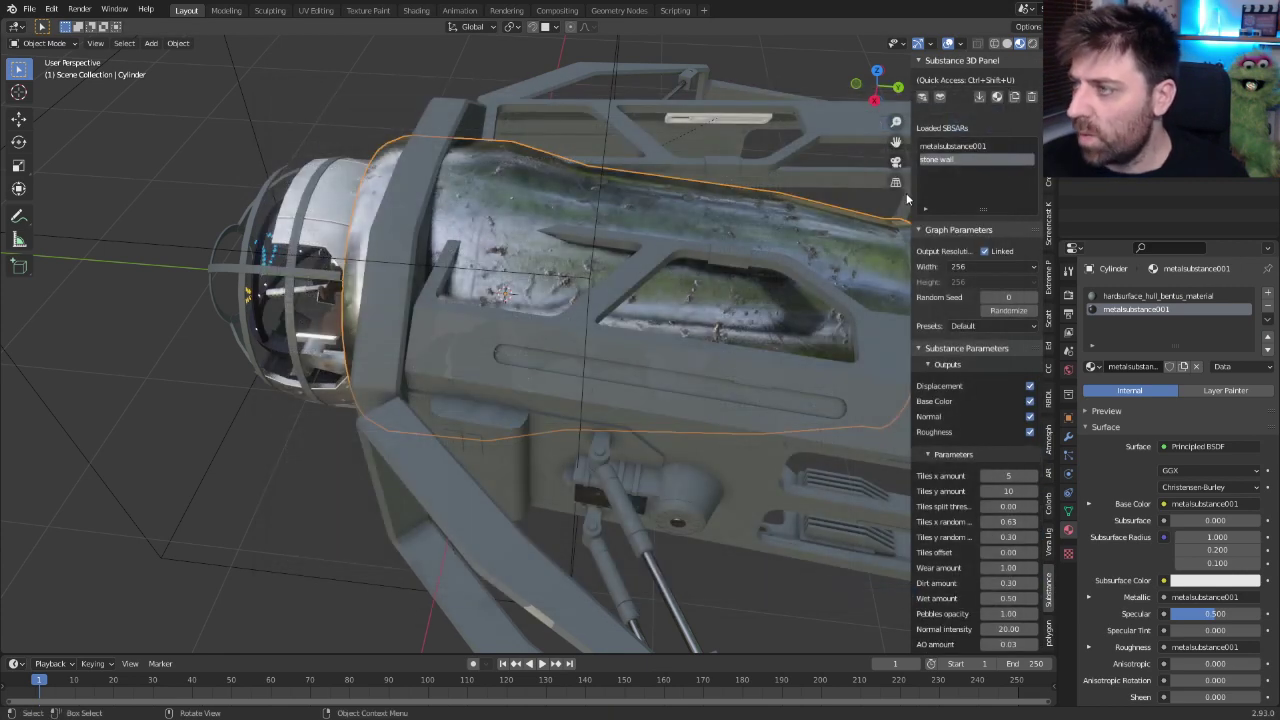
pyautogui.click(997, 96)
# - Set the stone wall resolution to 1024 with Tiles x 10 and Tiles y 20
pyautogui.moveTo(560, 230); pyautogui.dragTo(587, 224, button='middle')
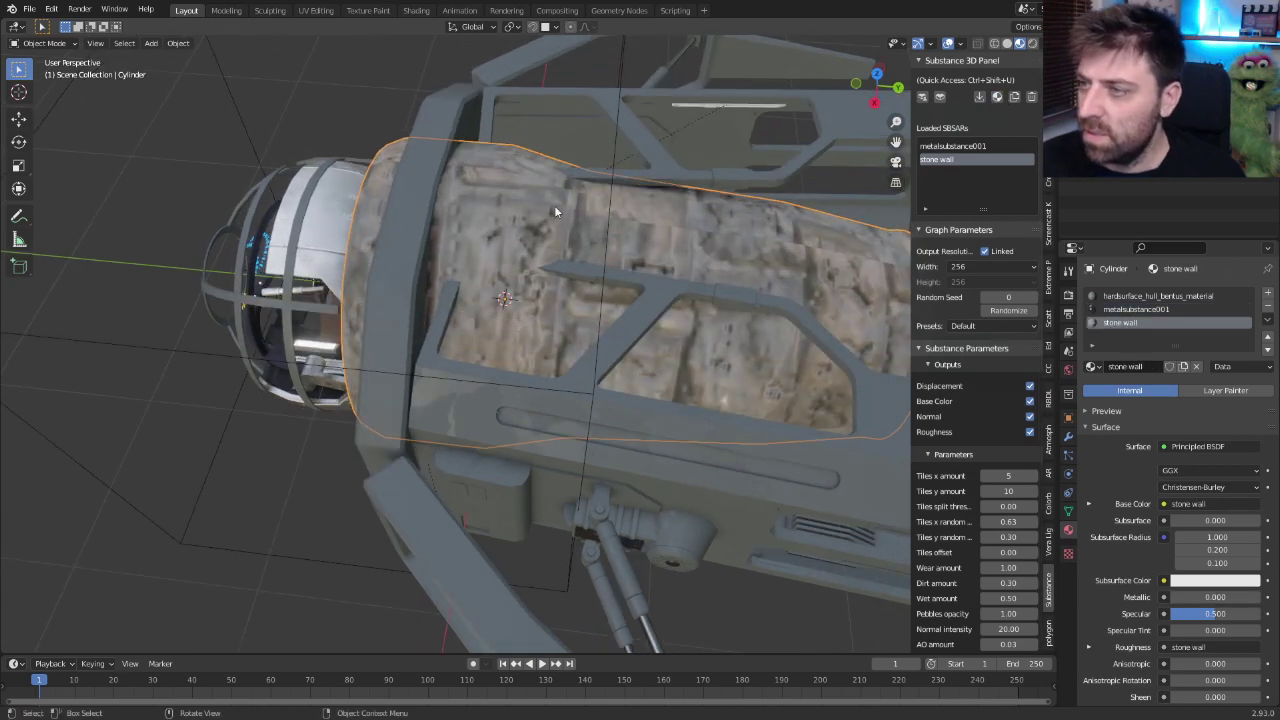
pyautogui.click(995, 266)
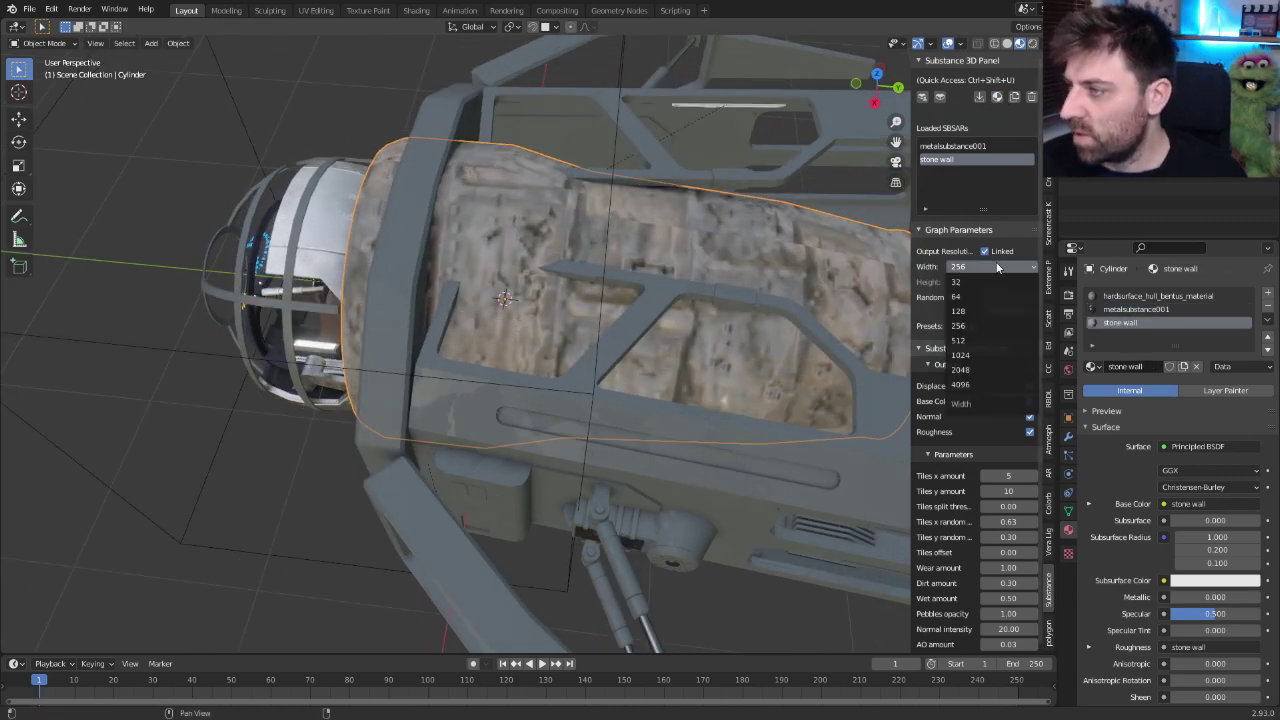
pyautogui.click(990, 361)
pyautogui.moveTo(664, 364); pyautogui.dragTo(570, 351, button='middle')
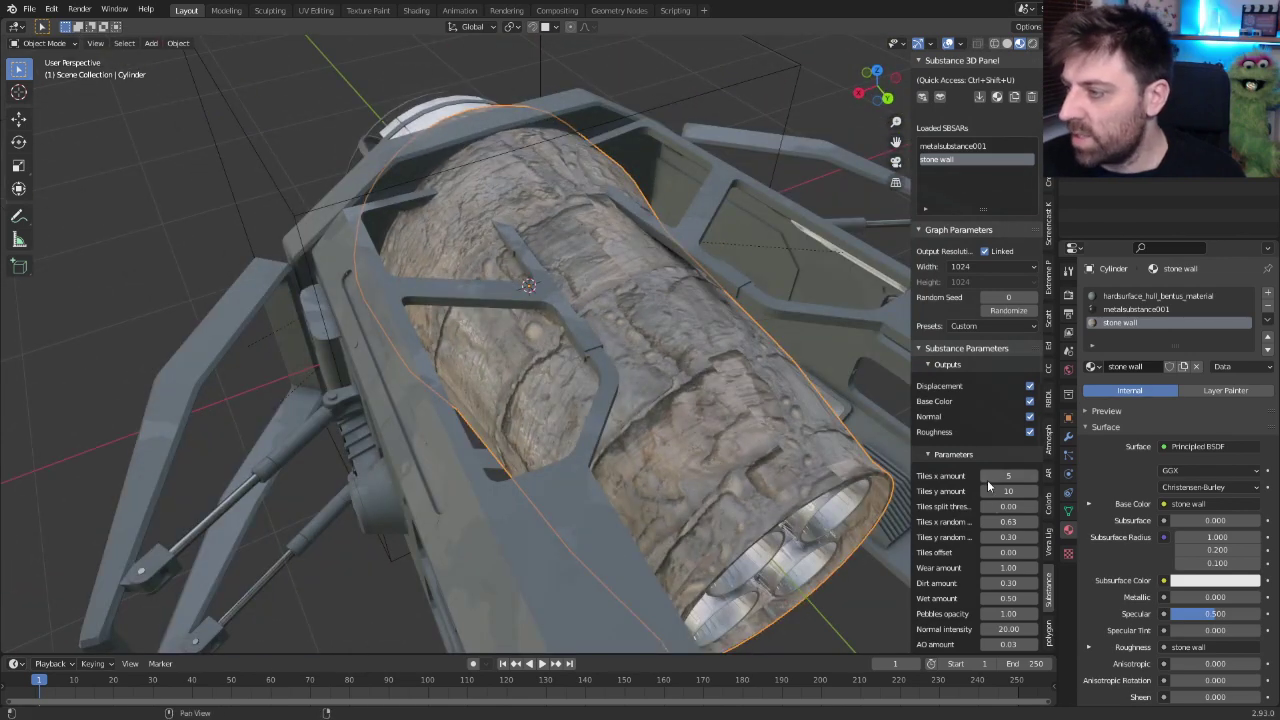
pyautogui.click(1008, 476)
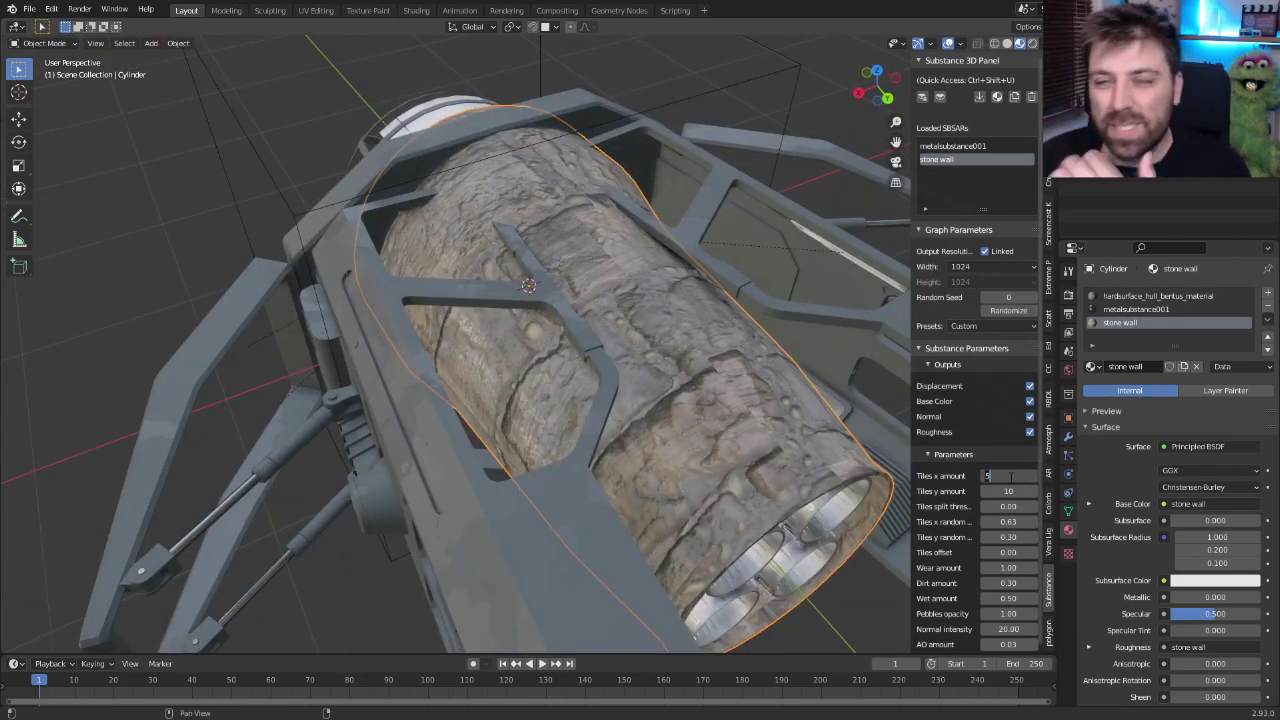
pyautogui.press('Return')
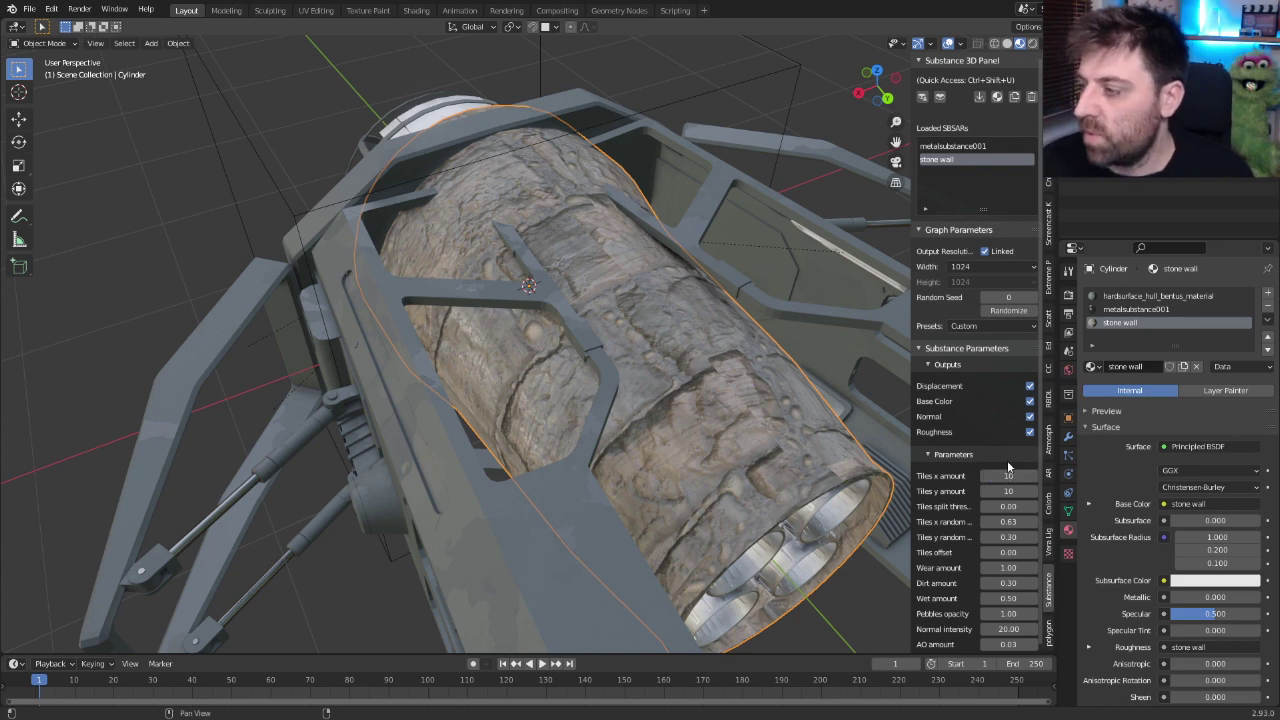
pyautogui.click(1008, 491)
pyautogui.write('20')
pyautogui.press('Return')
pyautogui.moveTo(560, 330); pyautogui.dragTo(577, 306, button='middle')
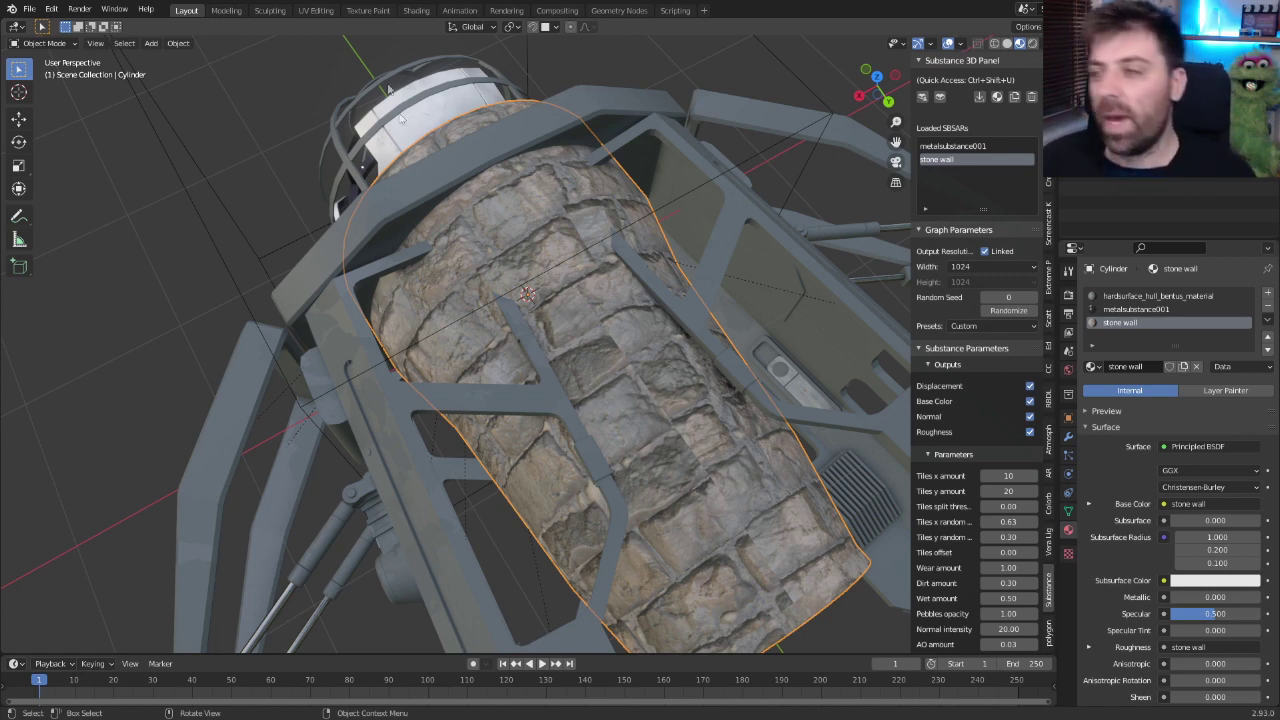
# - Switch to the Shading workspace and enter the stone wall node group
pyautogui.click(416, 11)
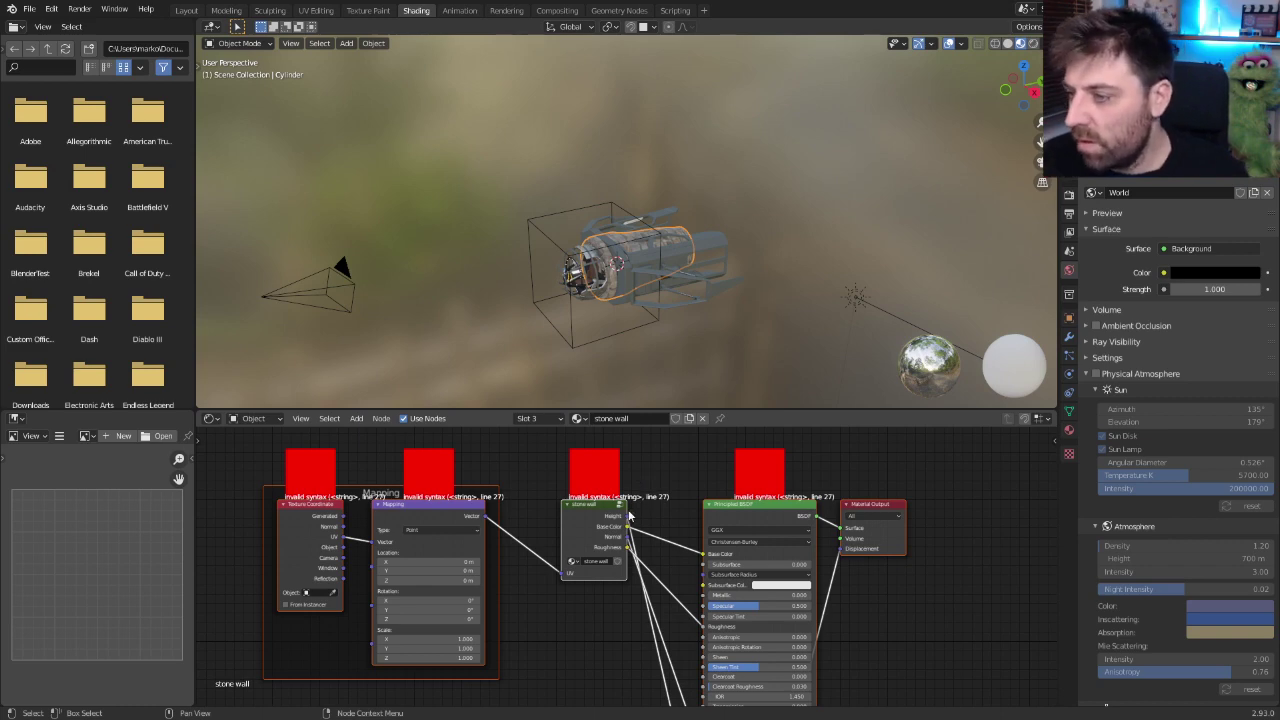
pyautogui.click(619, 504)
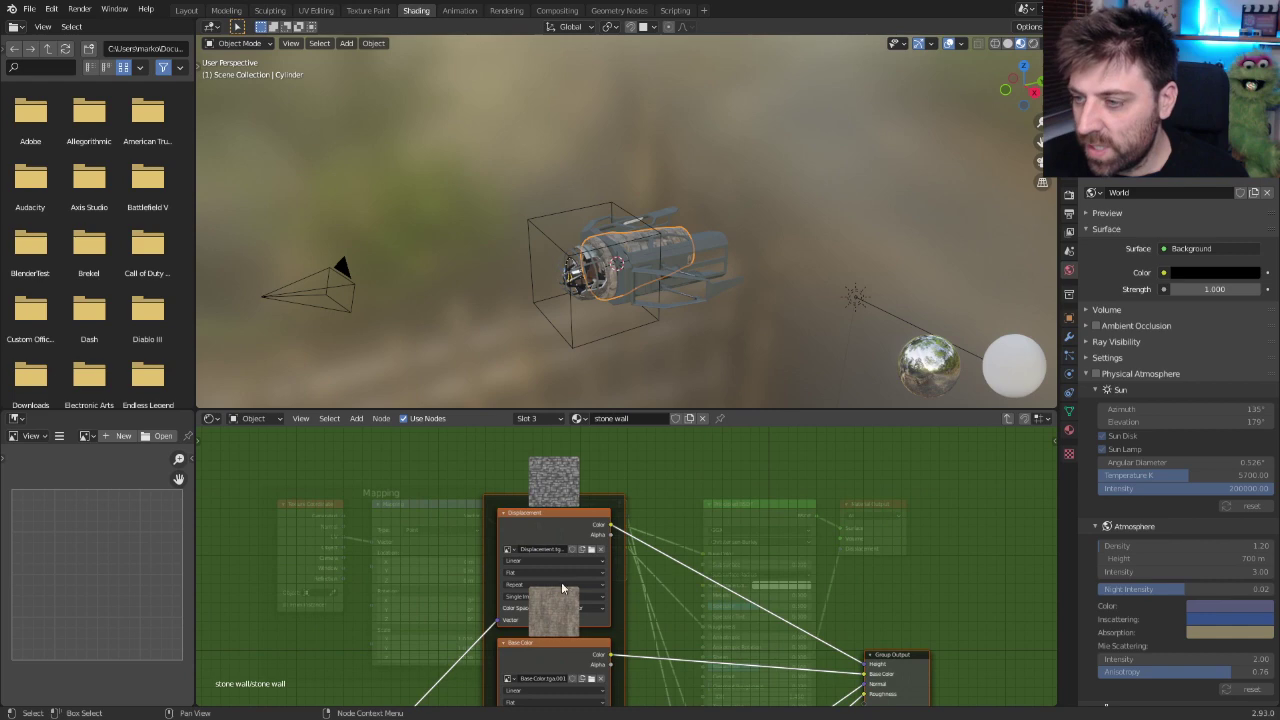
pyautogui.scroll(2, 618, 671)
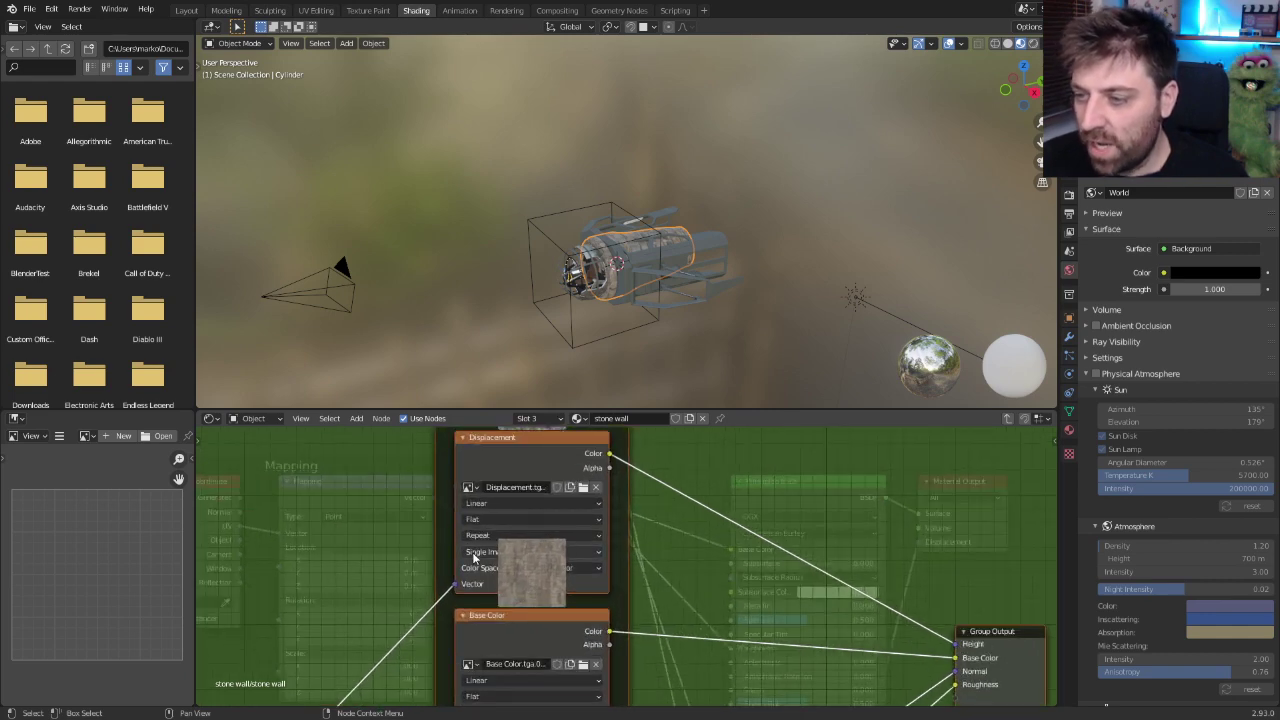
# - Set the displacement image projection to Box with a 0.2 blend
pyautogui.click(481, 553)
pyautogui.click(481, 553)
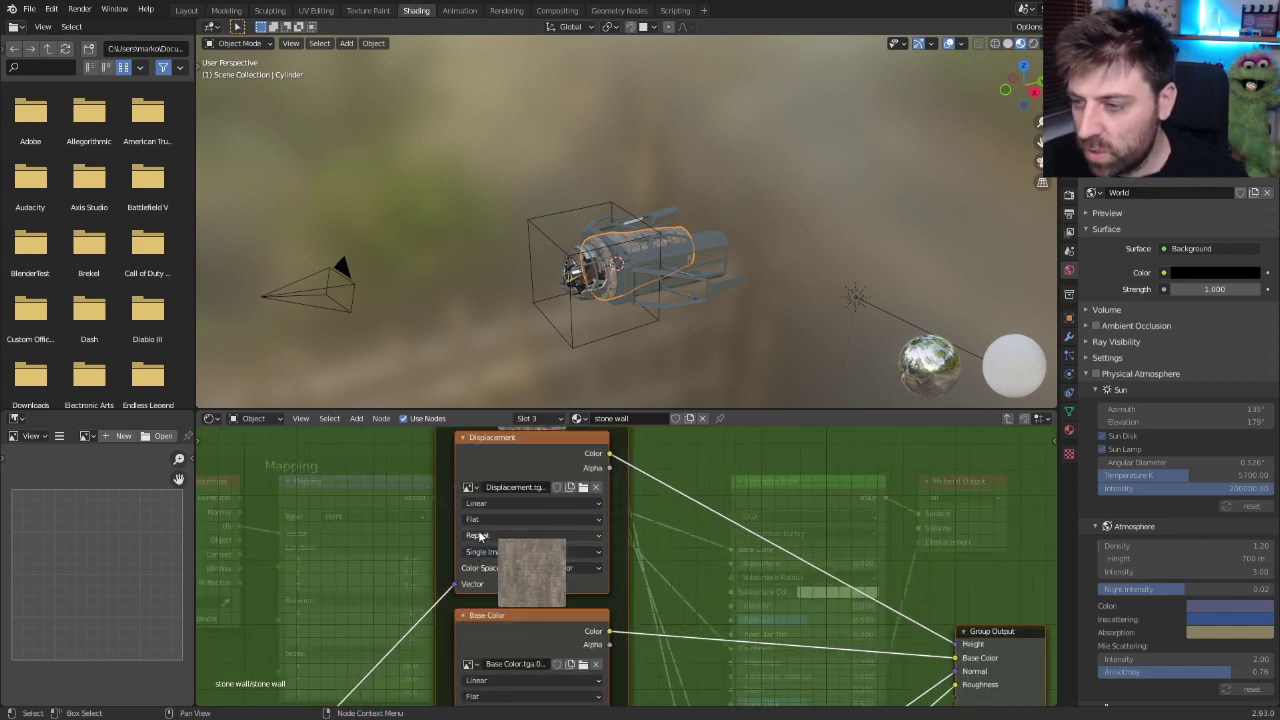
pyautogui.click(481, 519)
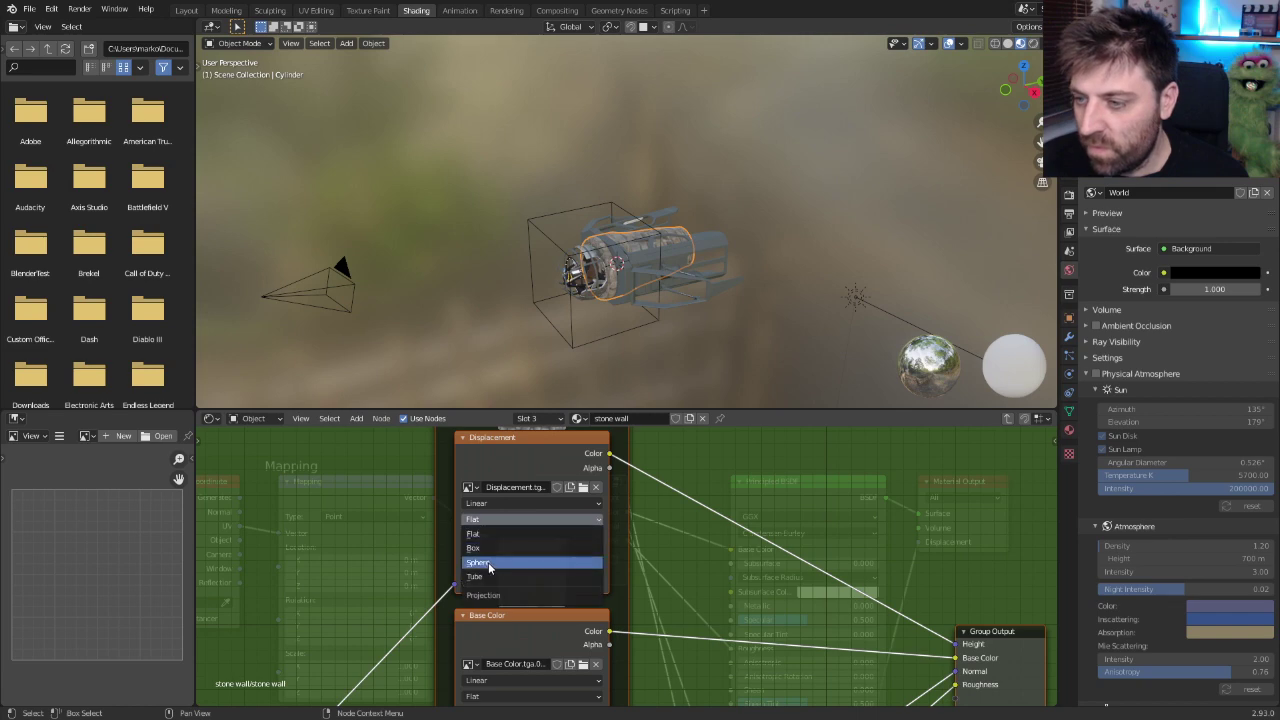
pyautogui.click(488, 549)
pyautogui.moveTo(483, 560); pyautogui.dragTo(513, 502, button='middle')
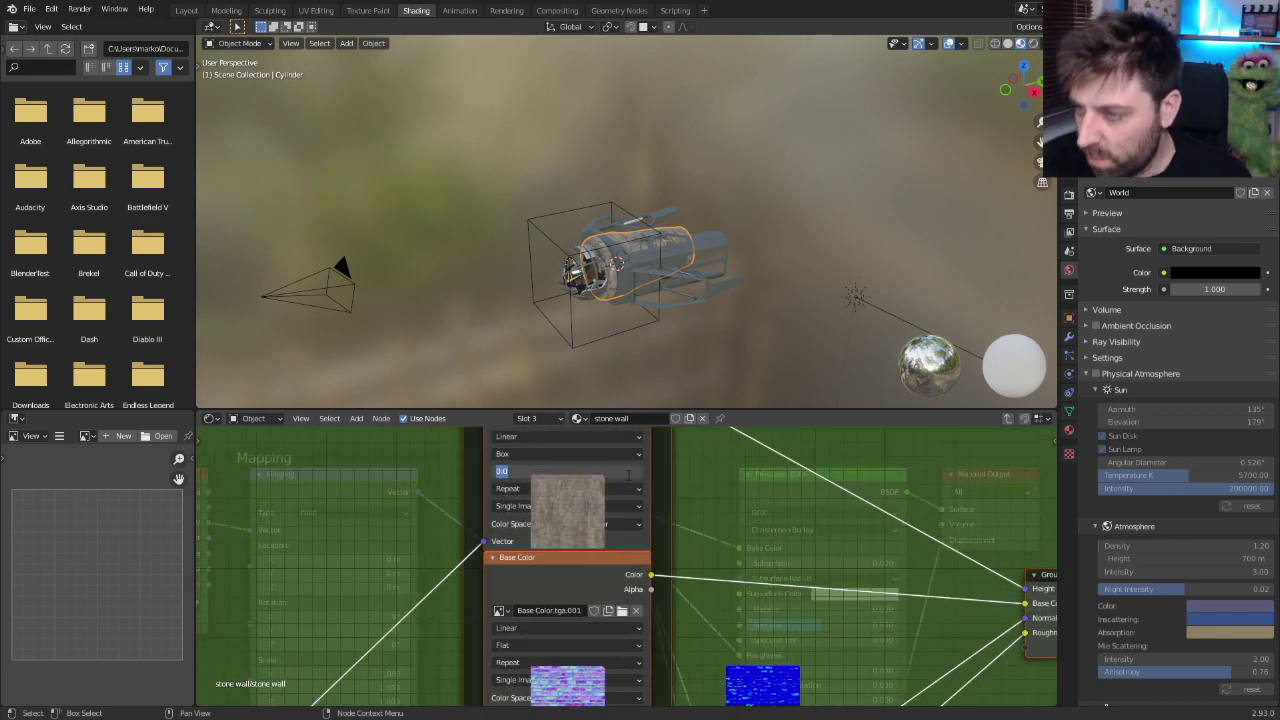
pyautogui.write('.2')
pyautogui.press('Return')
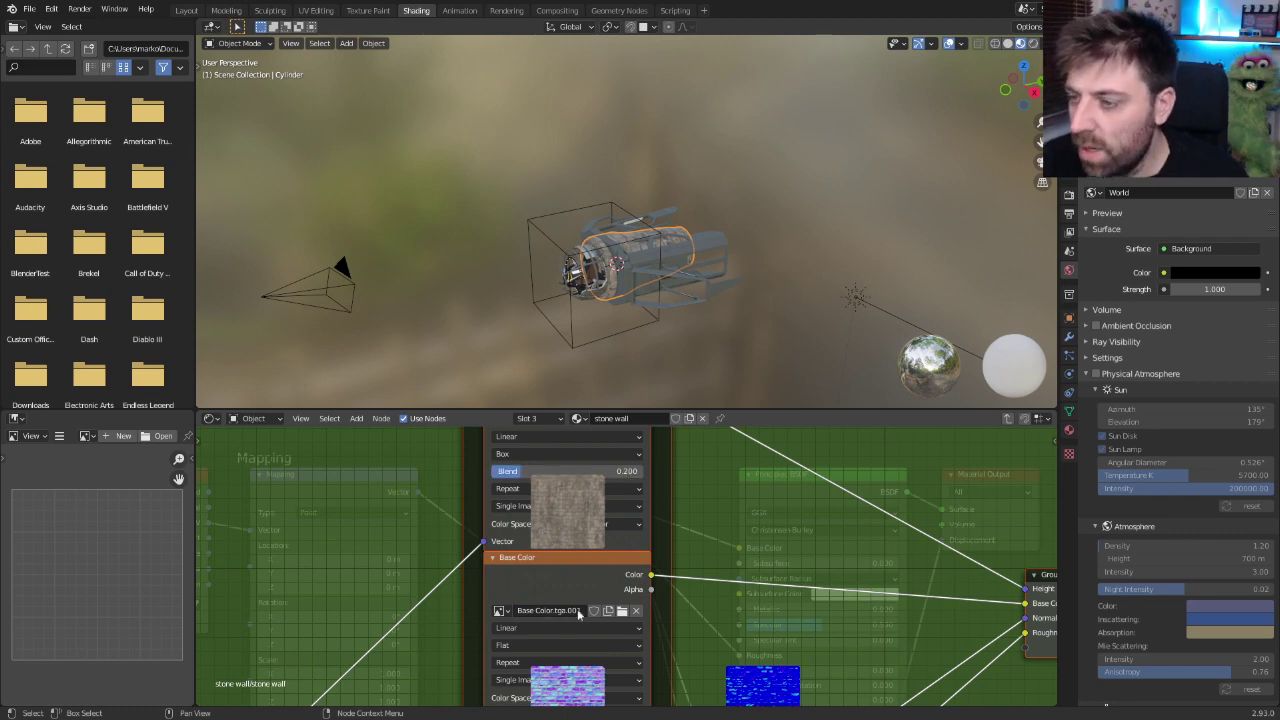
# - Re-pick the displacement projection, then return to the material's main node tree
pyautogui.scroll(1, 634, 595)
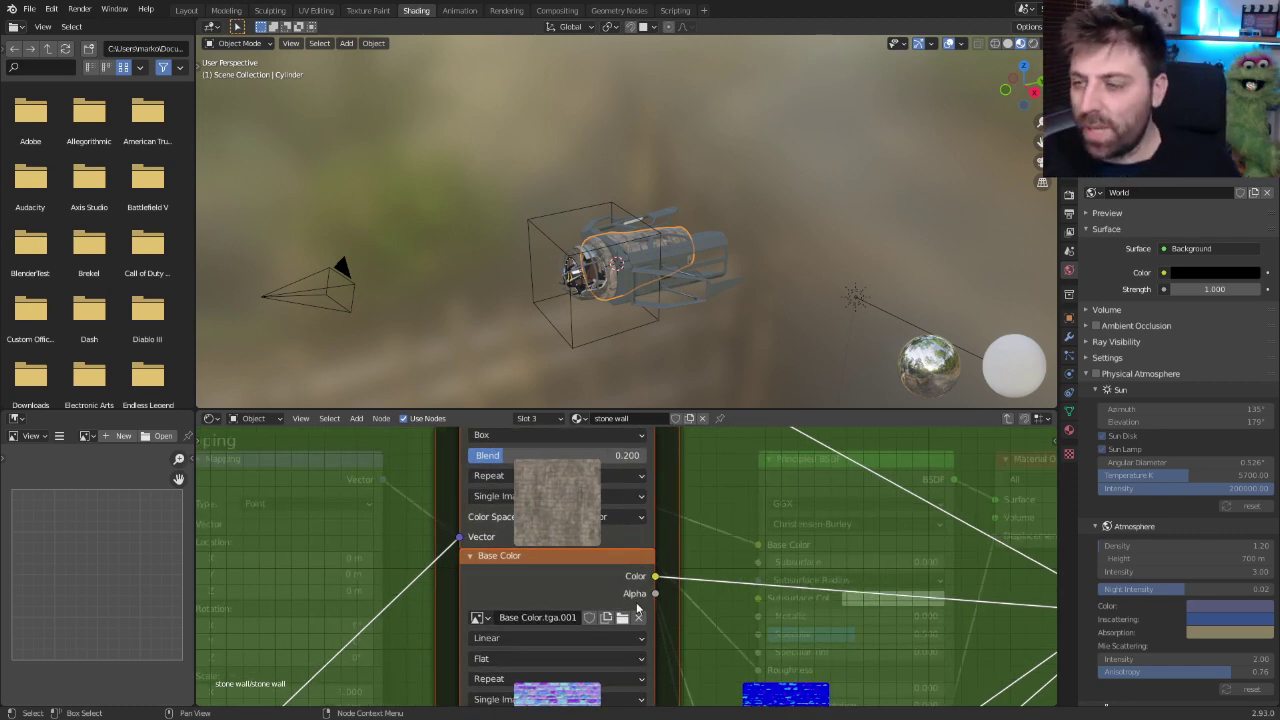
pyautogui.scroll(-2, 638, 605)
pyautogui.moveTo(523, 457); pyautogui.dragTo(465, 545, button='middle')
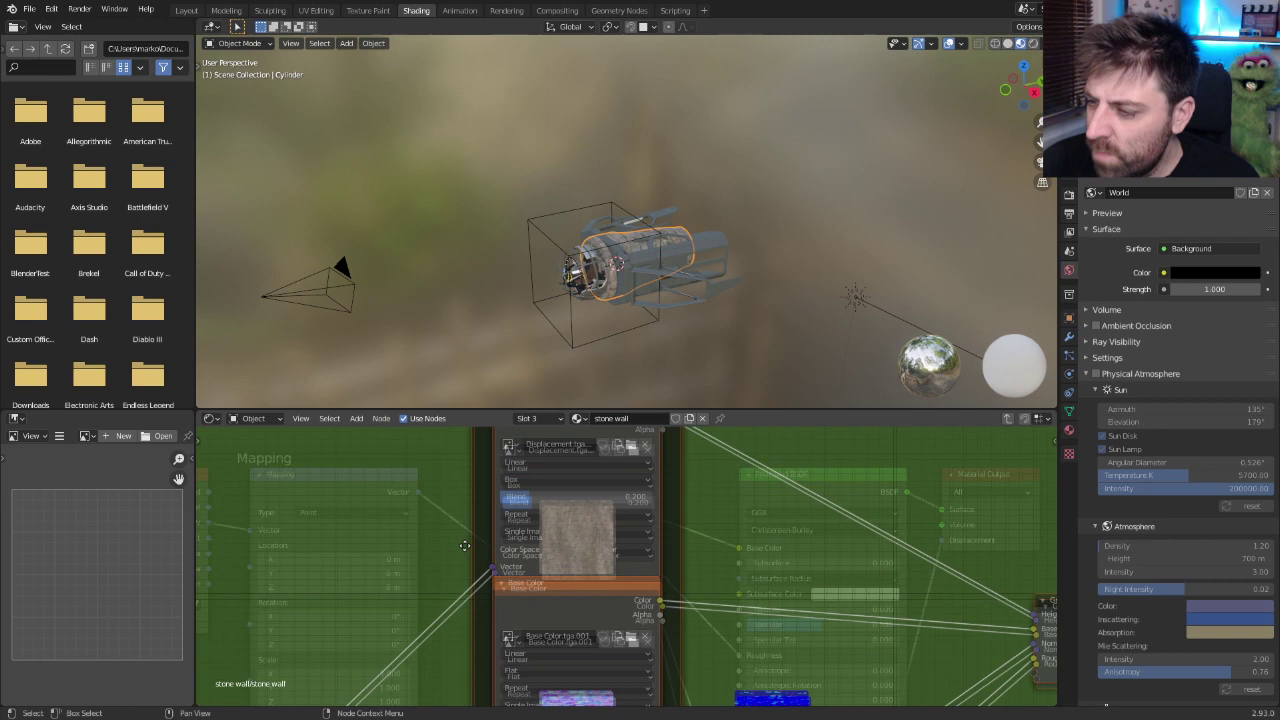
pyautogui.click(575, 481)
pyautogui.click(565, 470)
pyautogui.moveTo(422, 597); pyautogui.dragTo(490, 476, button='middle')
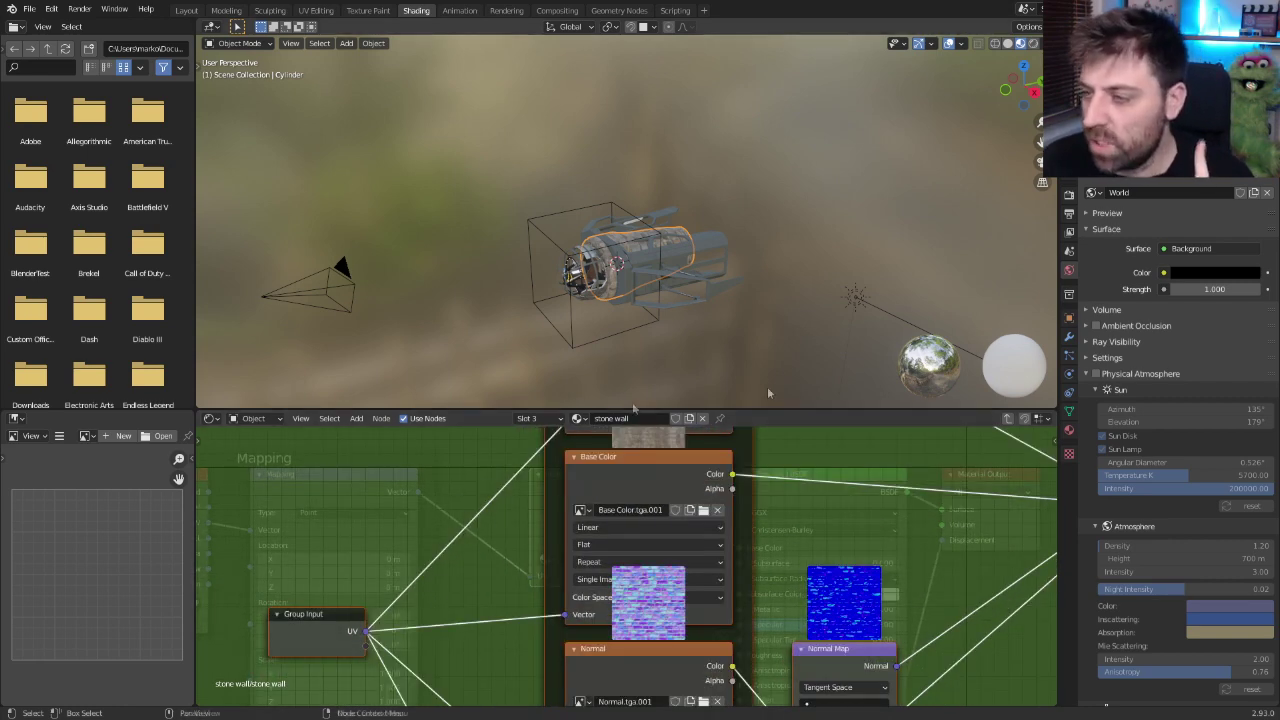
pyautogui.press('Tab')
pyautogui.moveTo(418, 618); pyautogui.dragTo(510, 620, button='middle')
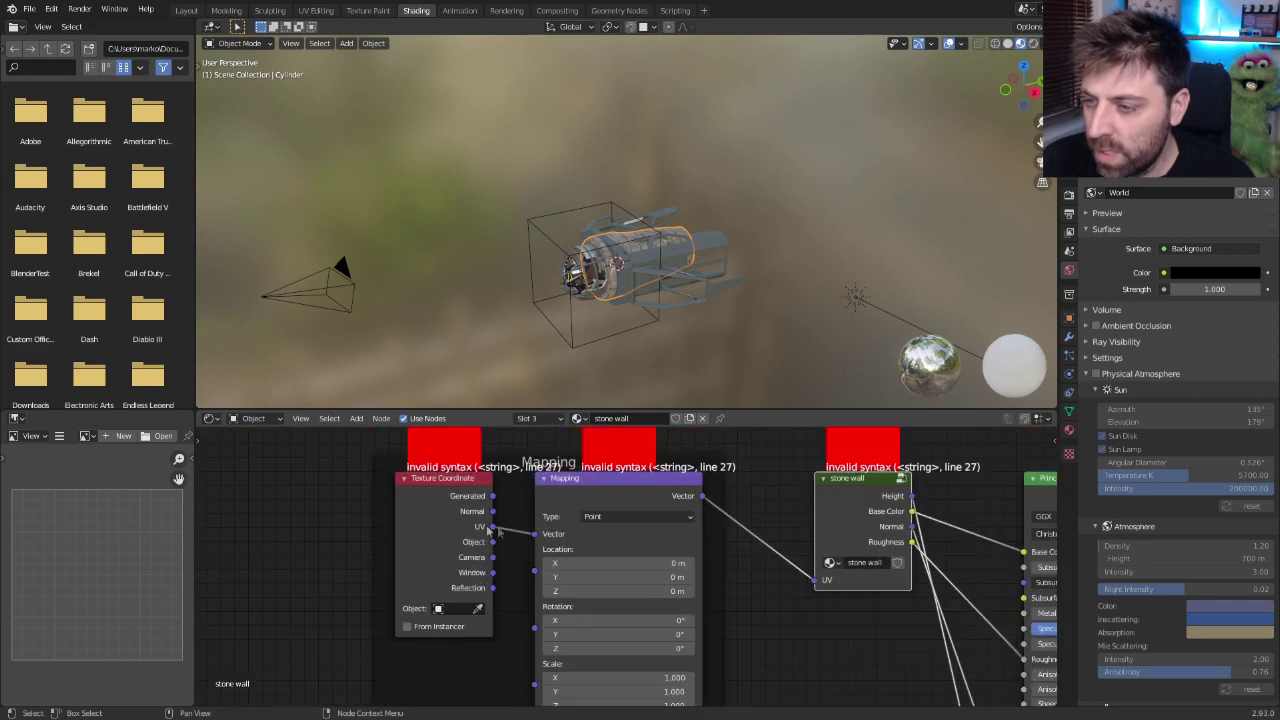
# - Remove the stone wall material slot so the cylinder falls back to metalsubstance001
pyautogui.scroll(8, 651, 304)
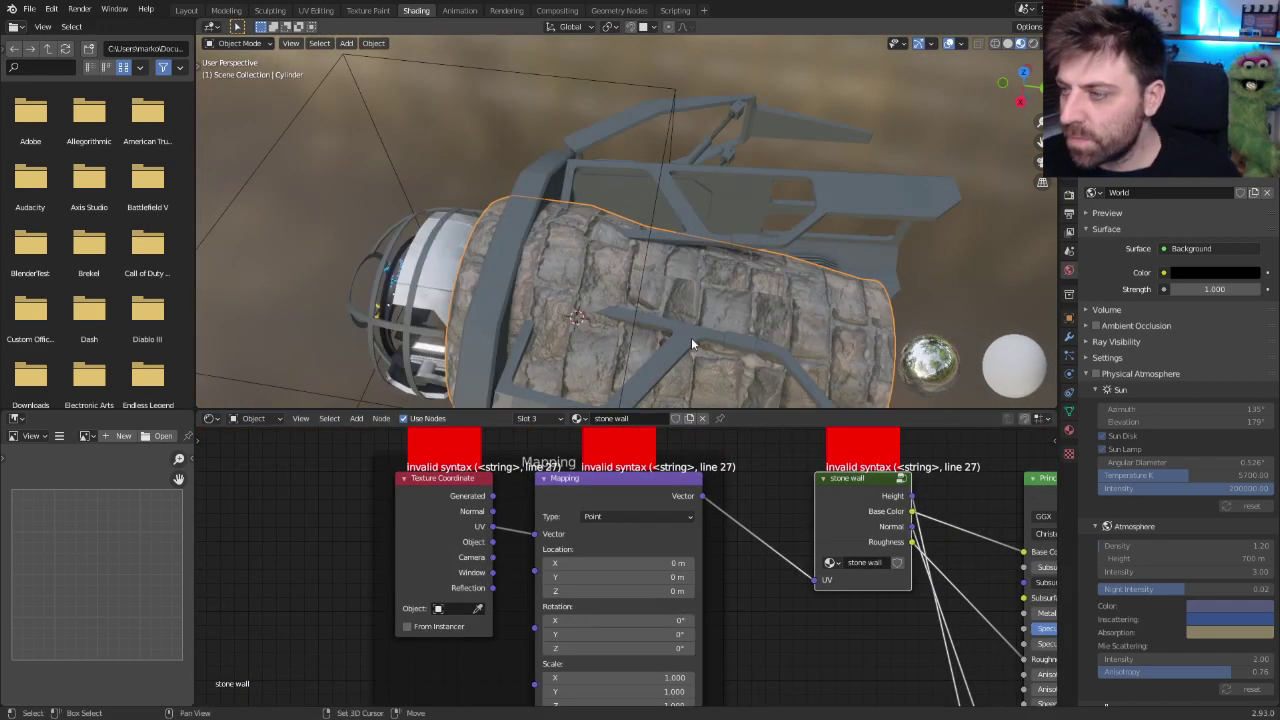
pyautogui.moveTo(691, 337); pyautogui.dragTo(608, 279, button='middle')
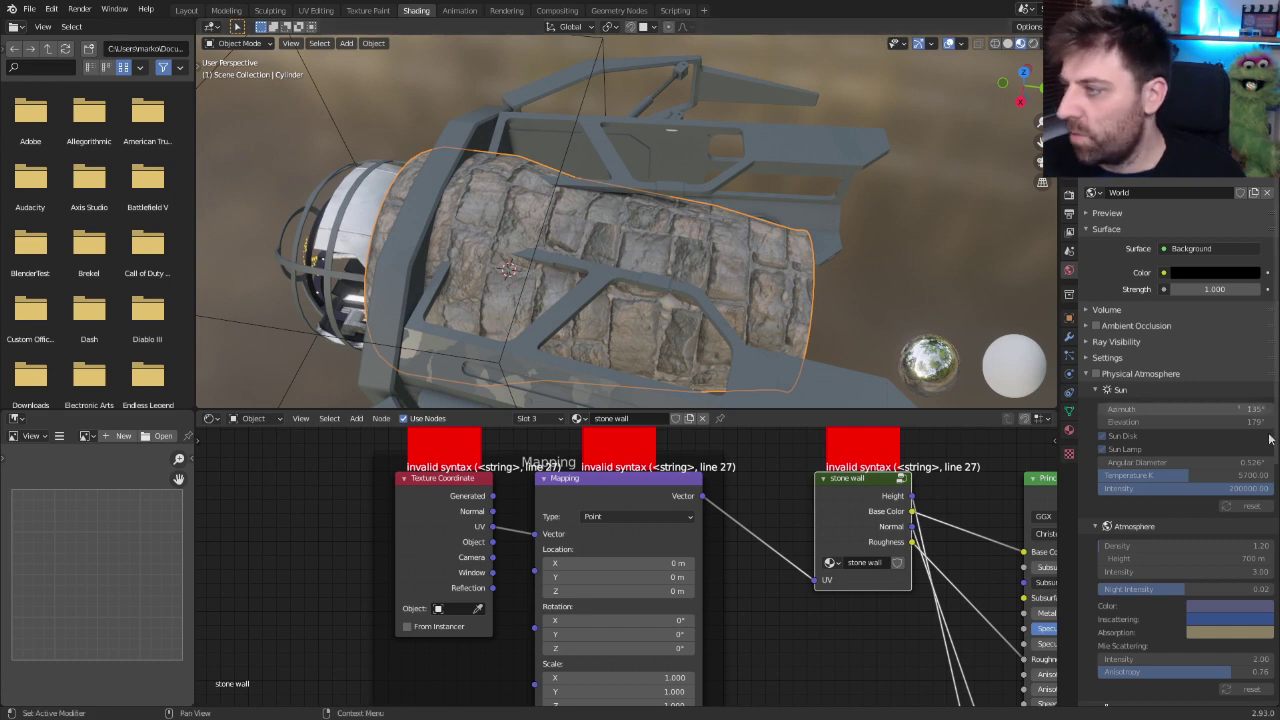
pyautogui.click(1069, 430)
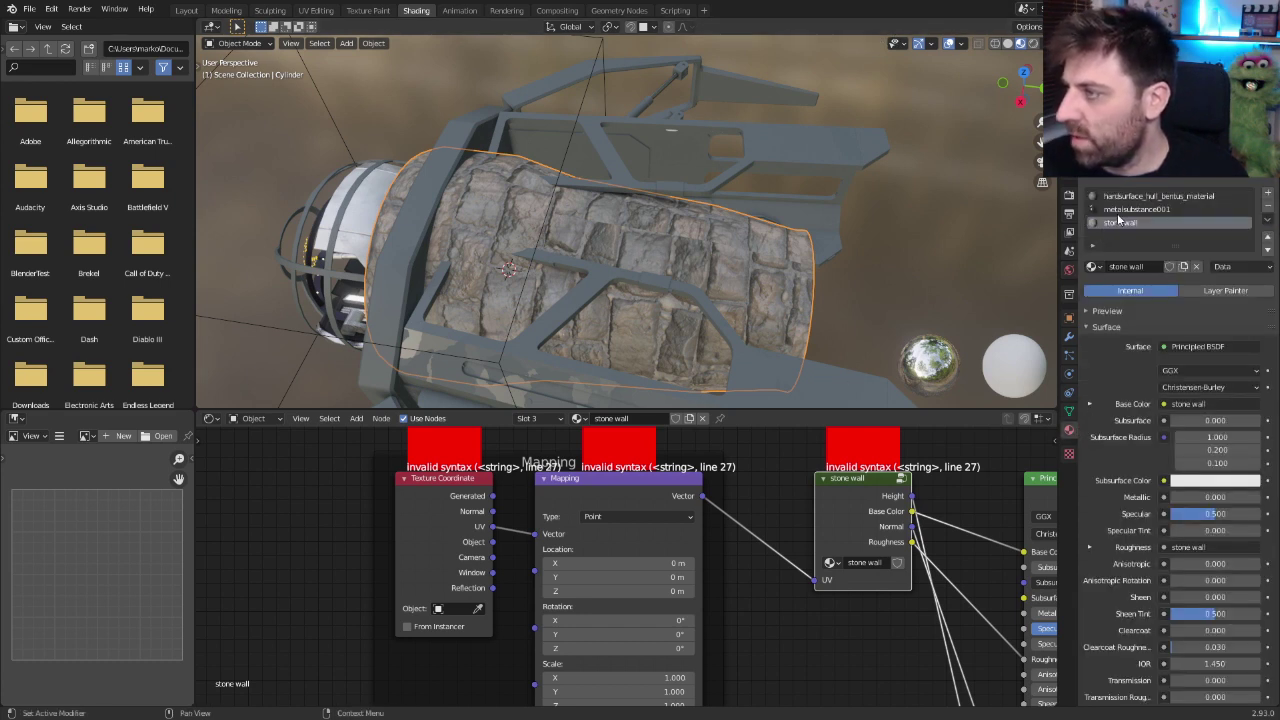
pyautogui.click(1268, 206)
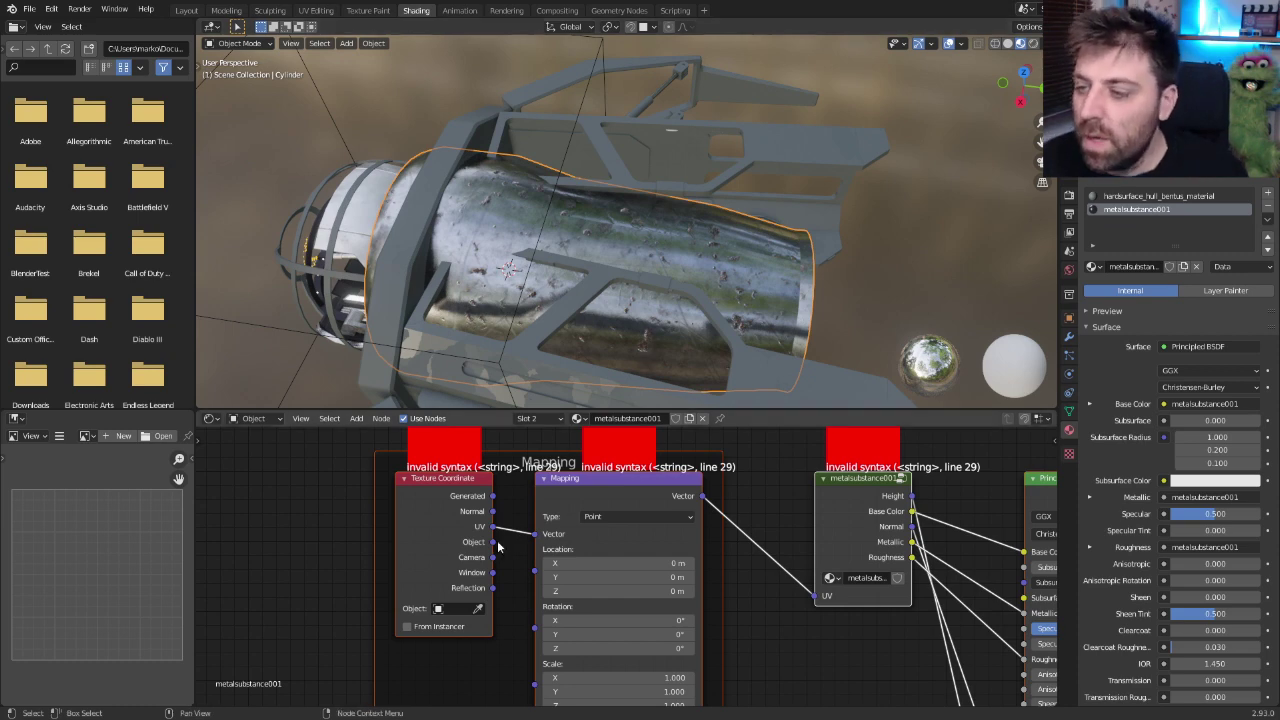
# - Set the Mapping node's Scale X, Y and Z to 4 to tile the metal smaller
pyautogui.moveTo(487, 562); pyautogui.dragTo(407, 510, button='middle')
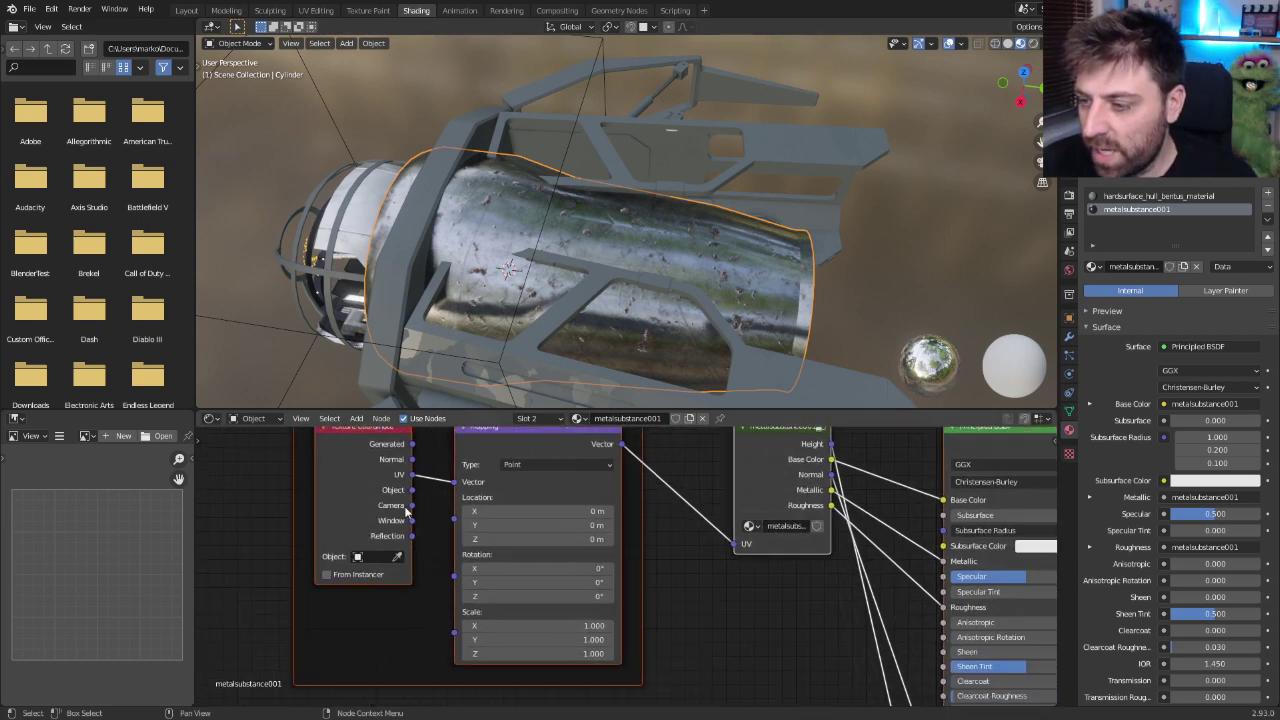
pyautogui.click(554, 626)
pyautogui.write('4')
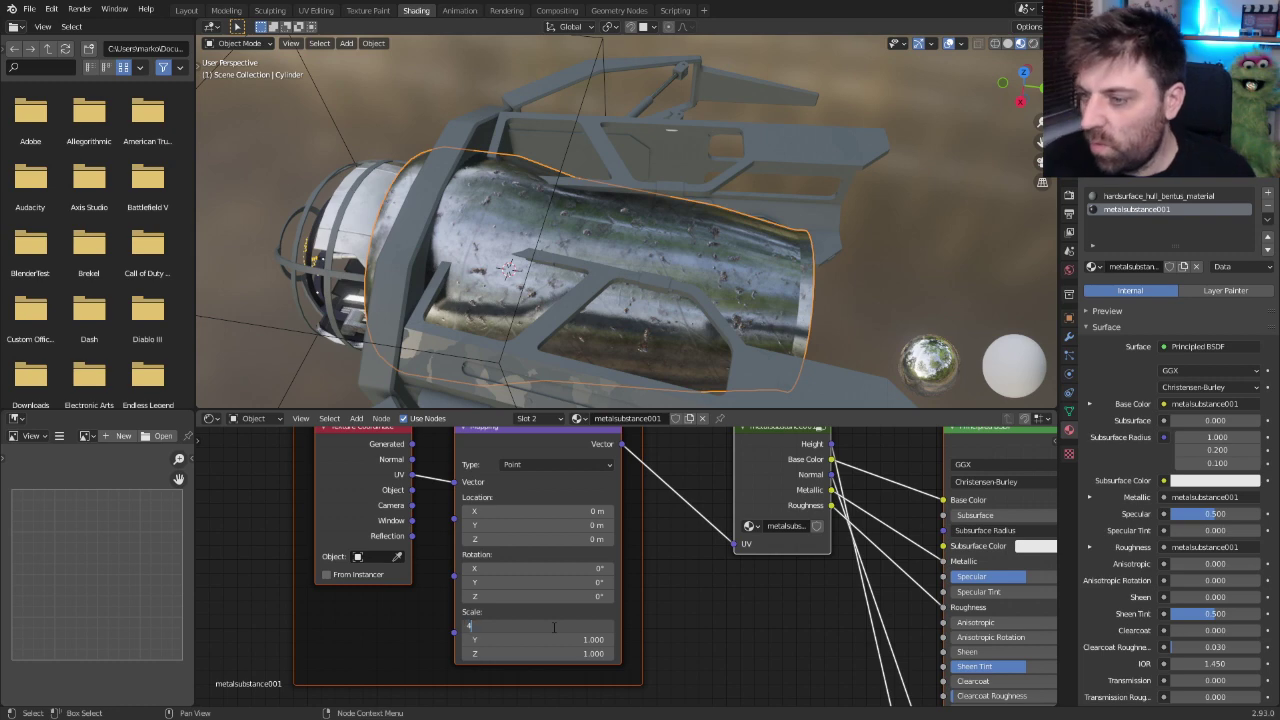
pyautogui.press('Return')
pyautogui.click(555, 639)
pyautogui.write('4')
pyautogui.press('Return')
pyautogui.click(565, 653)
pyautogui.write('4')
pyautogui.press('Return')
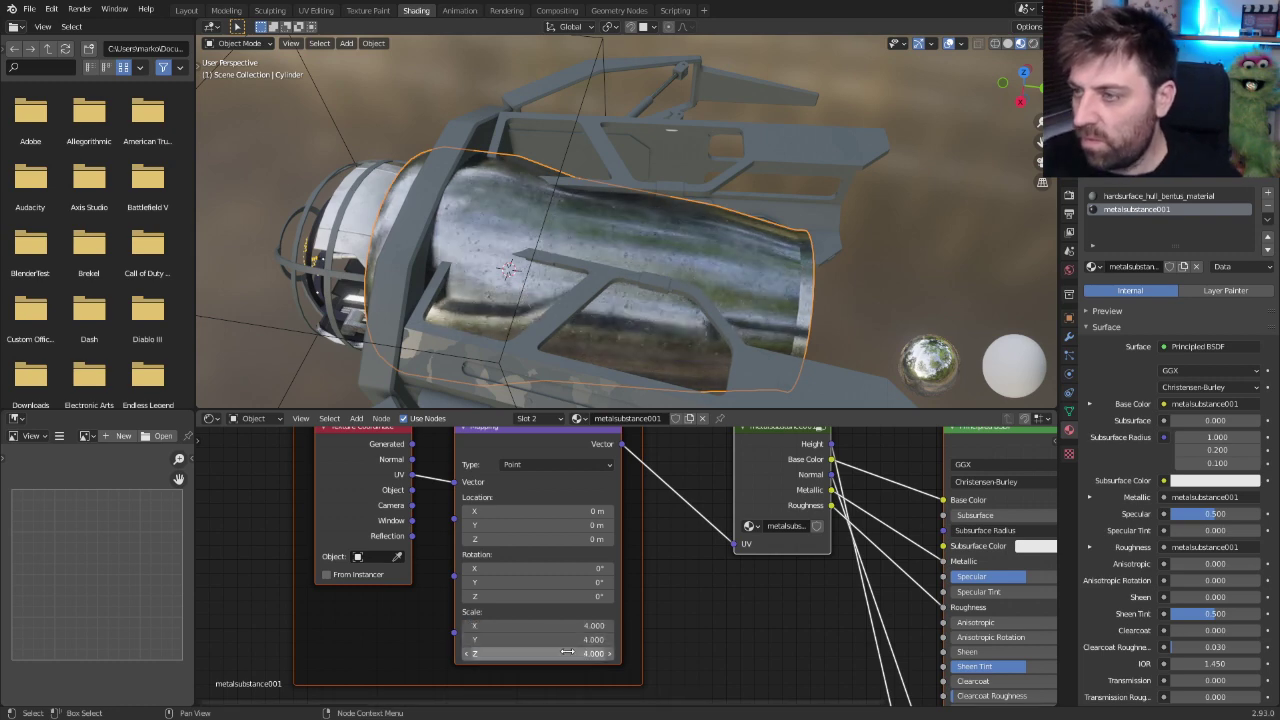
pyautogui.moveTo(562, 305); pyautogui.dragTo(538, 259, button='middle')
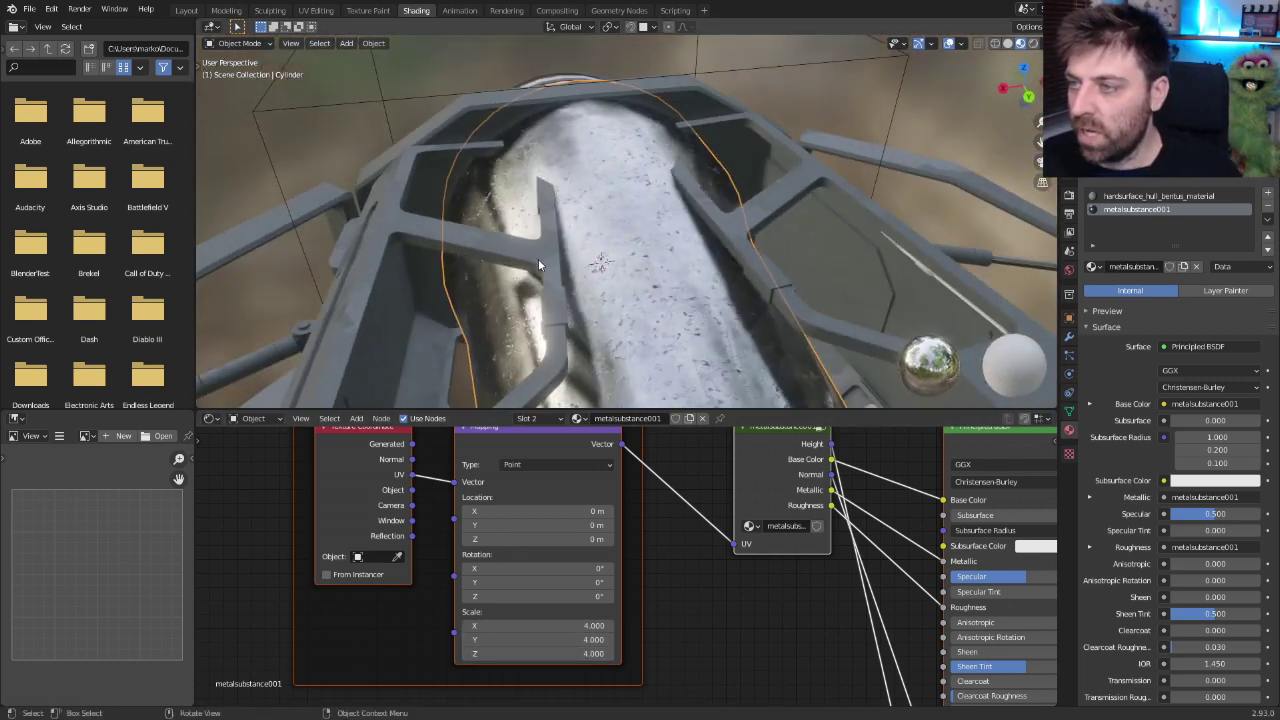